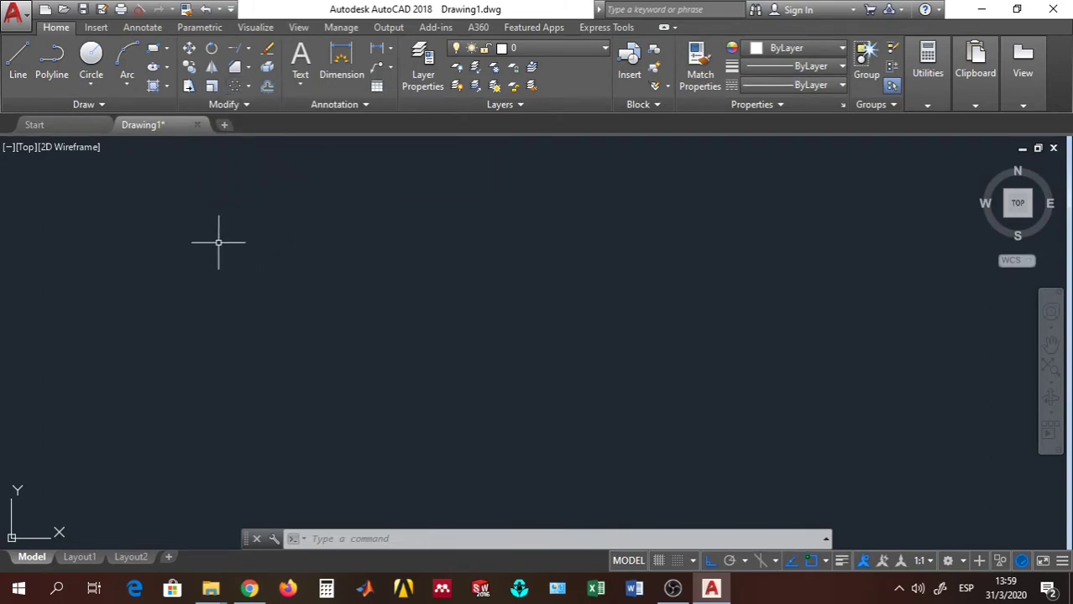
Step: Draw a circle with a radius of 200 in the empty drawing area
left_click(93, 67)
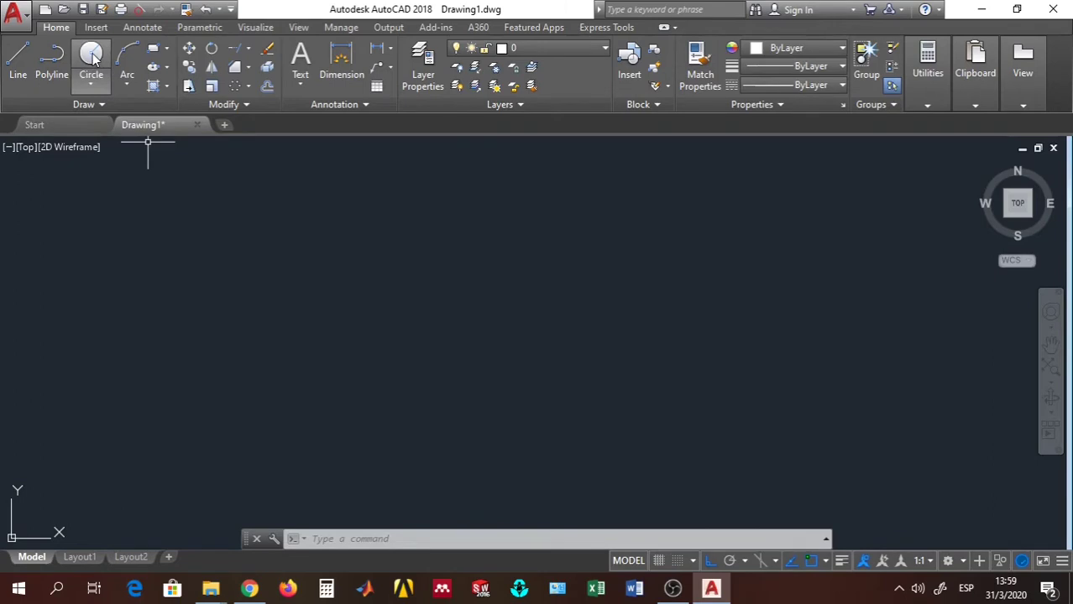
left_click(308, 276)
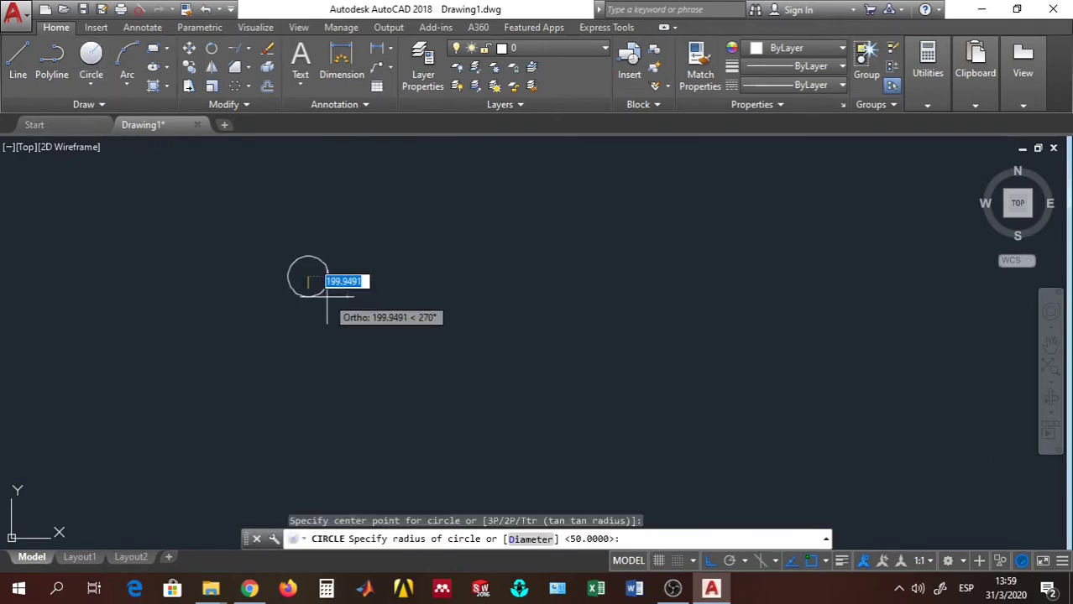
type("200")
key("Return")
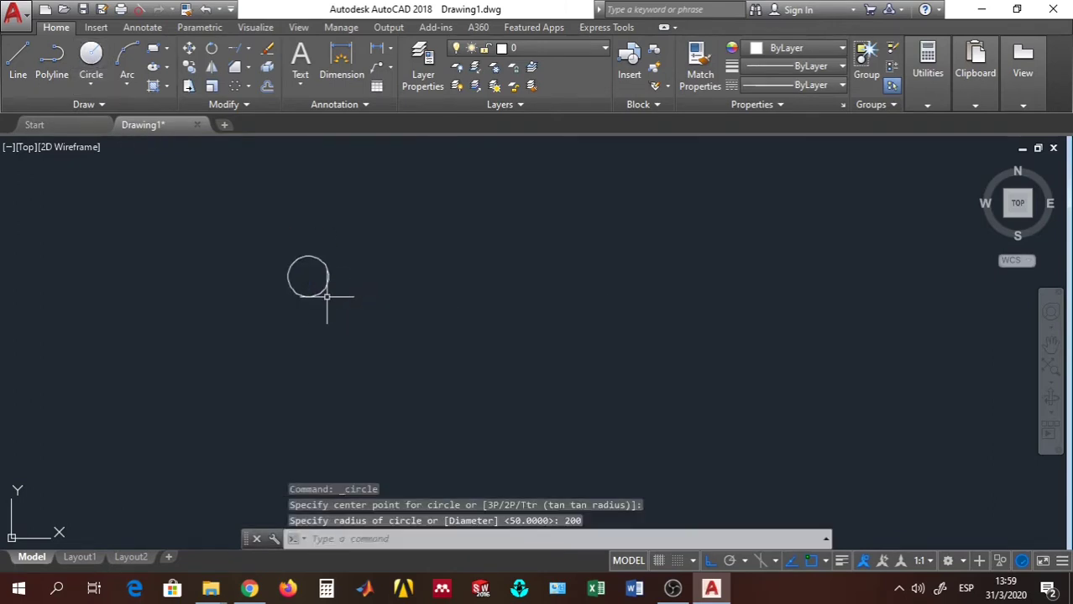
Step: Use Stretch on the circle to shift it horizontally to the right with two freely picked points
scroll(287, 252, "up", 4)
middle_click_drag(287, 252, 432, 242)
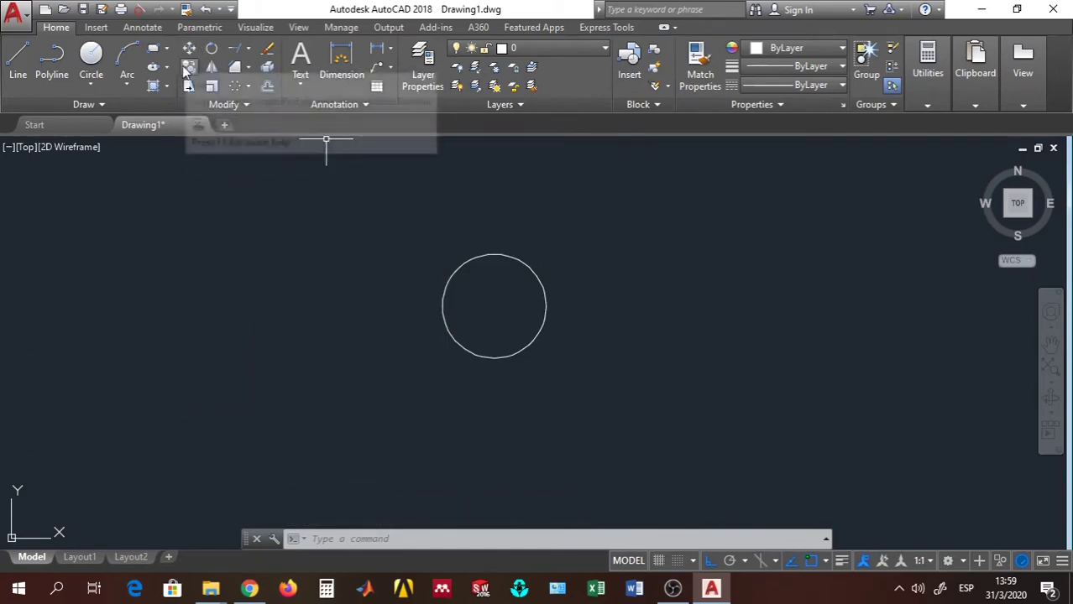
left_click(188, 87)
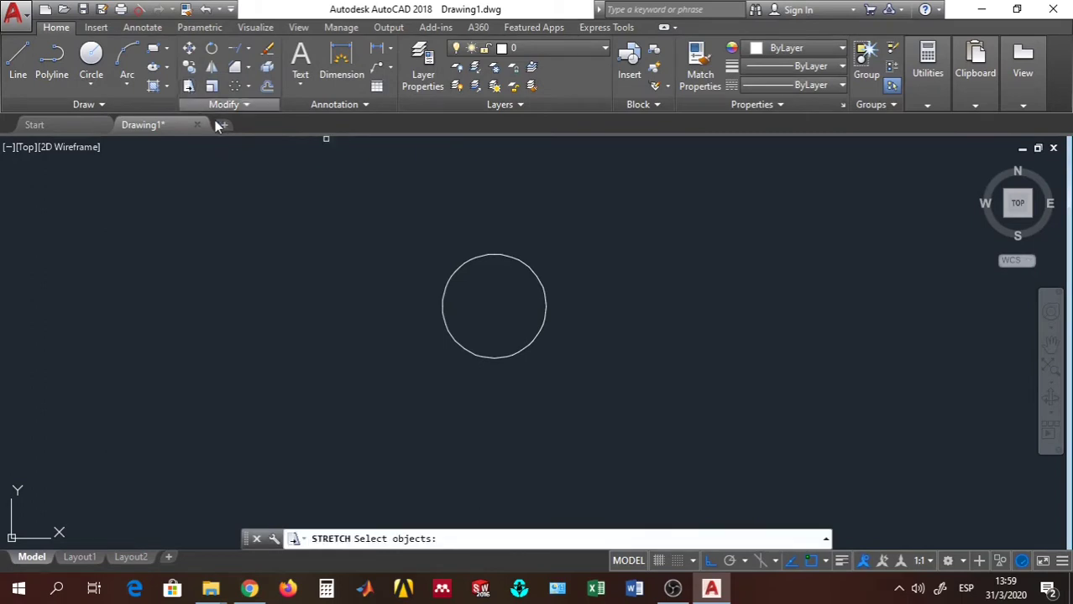
left_click(488, 252)
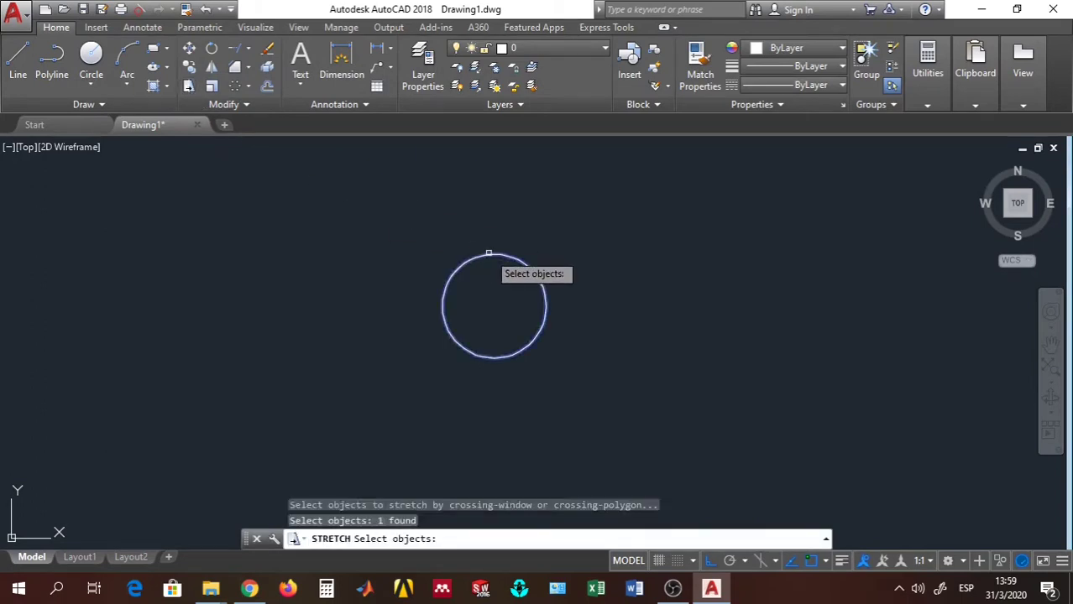
key("Return")
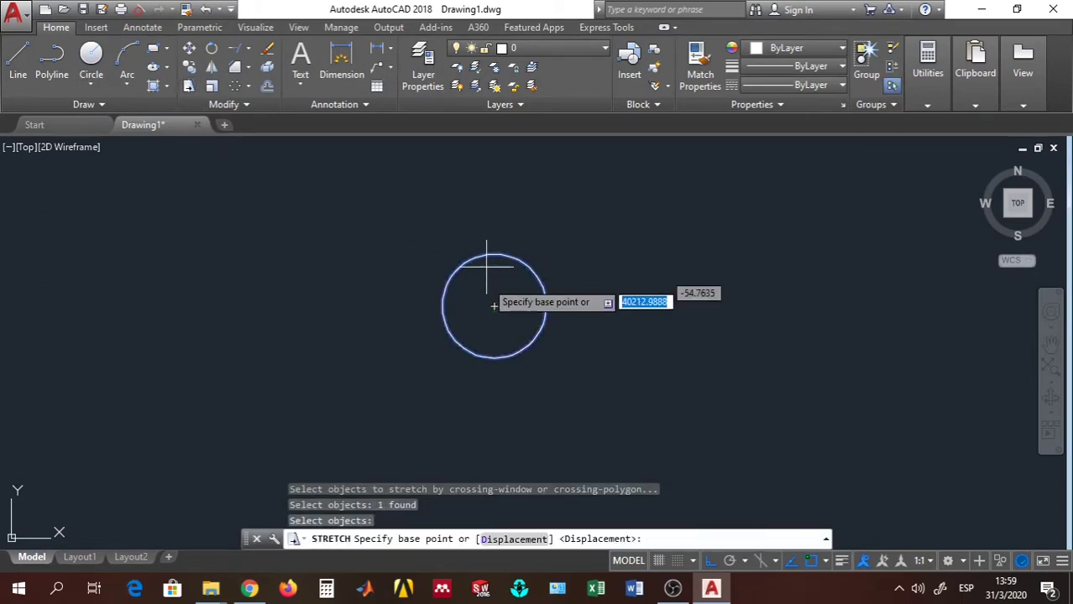
left_click(596, 311)
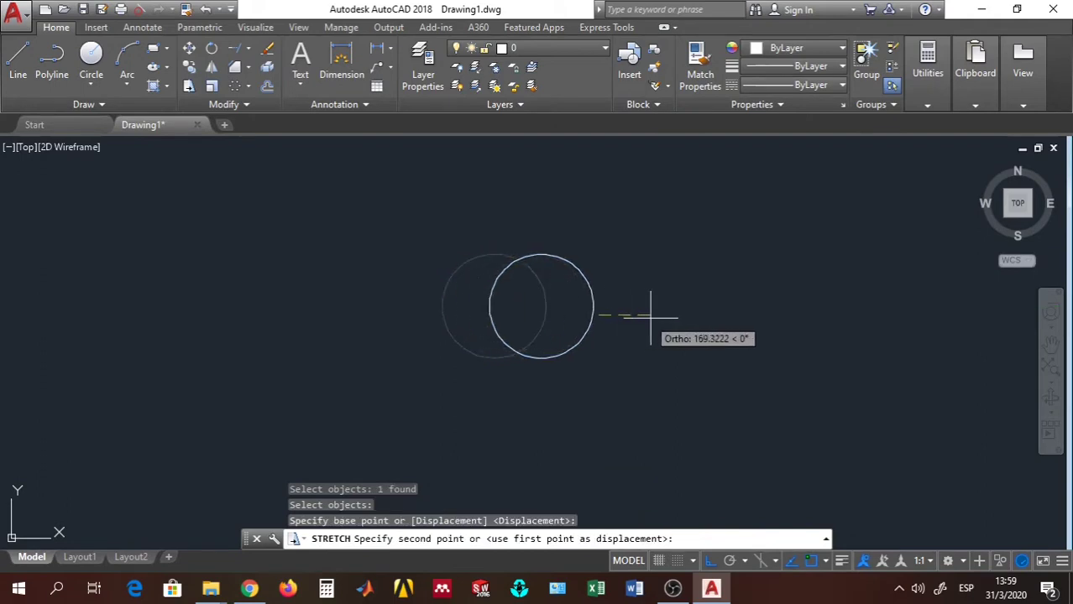
left_click(730, 312)
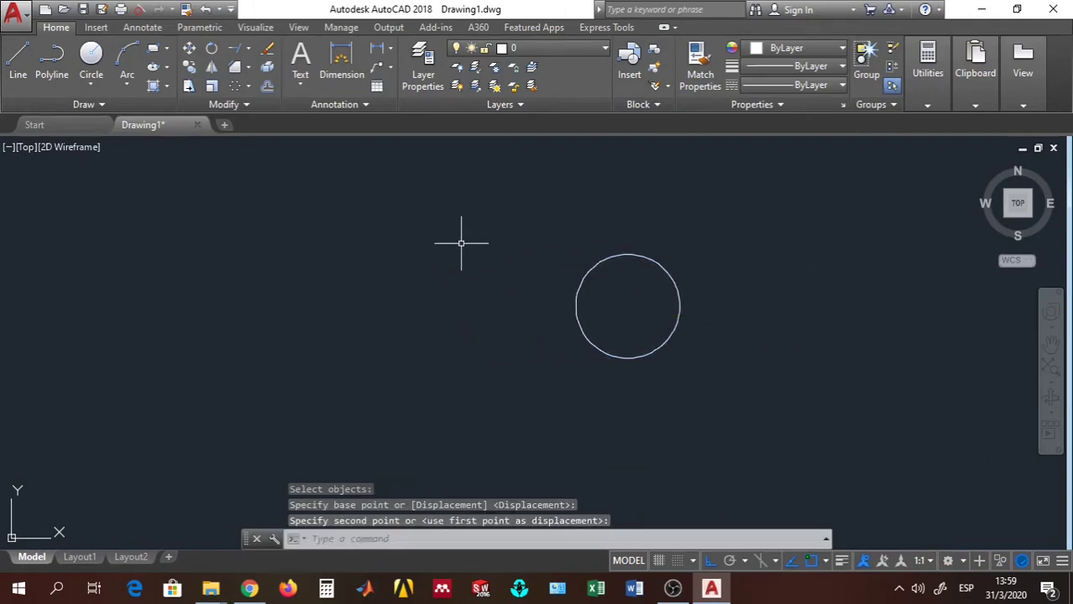
Step: Start a line outline right of the circle with segments 200 to the right, 200 down and 300 to the right
middle_click_drag(461, 244, 343, 257)
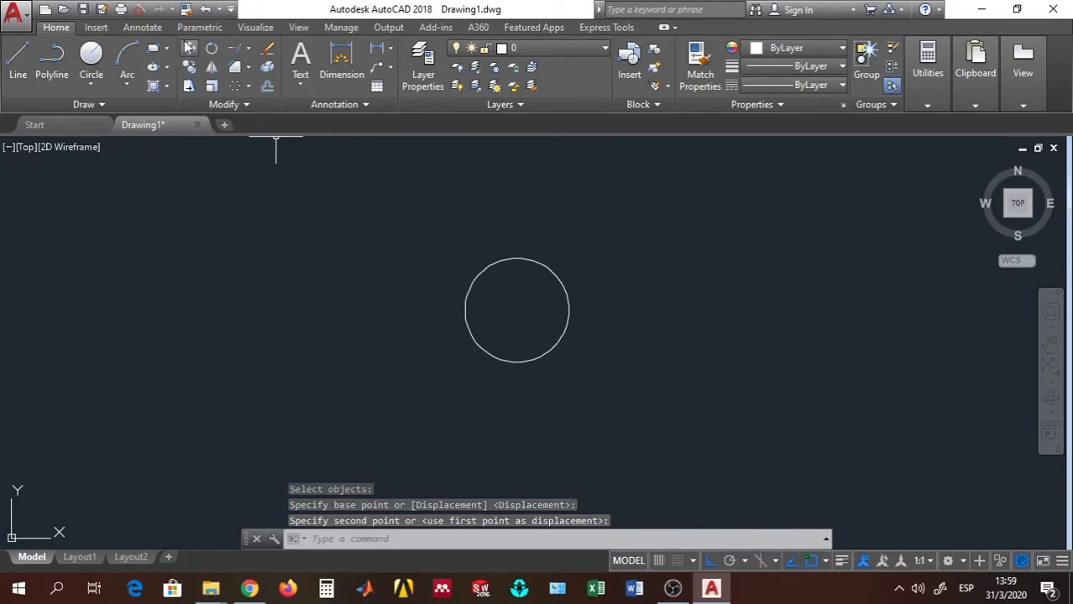
middle_click_drag(471, 270, 211, 265)
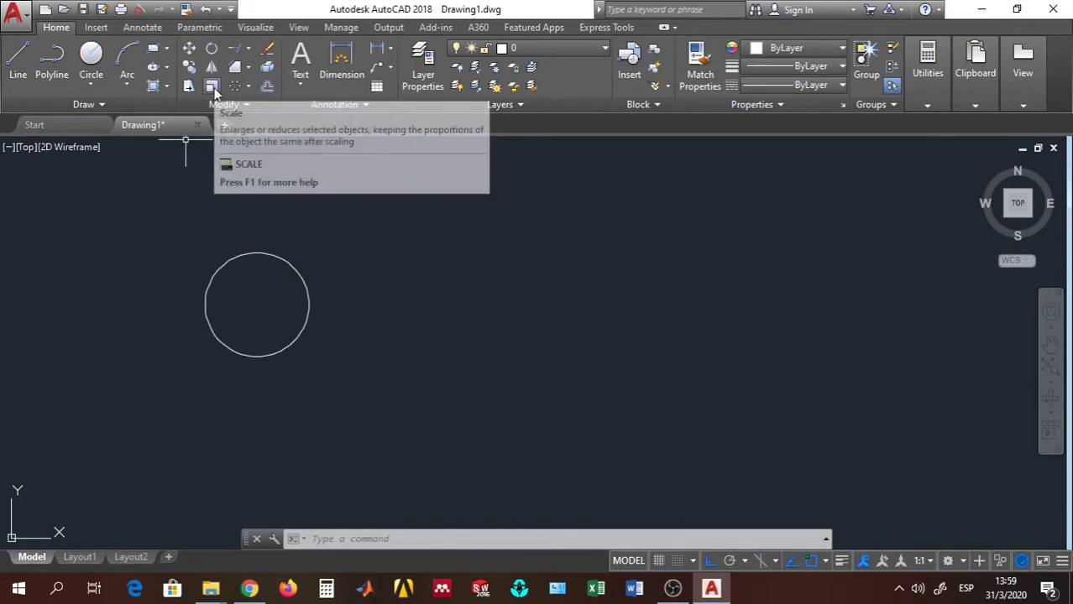
left_click(14, 64)
left_click(471, 296)
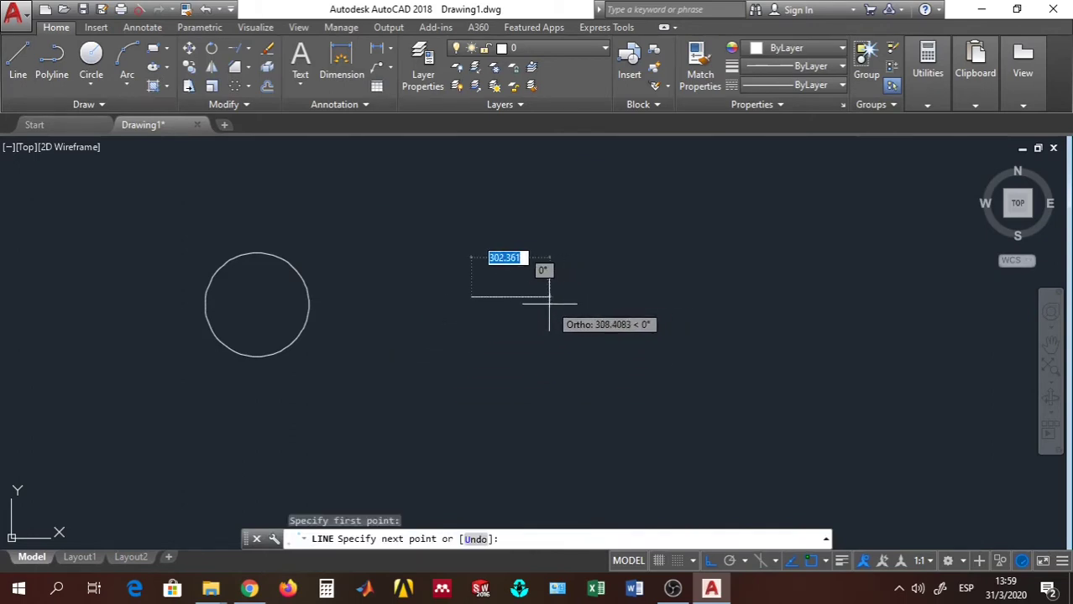
type("200")
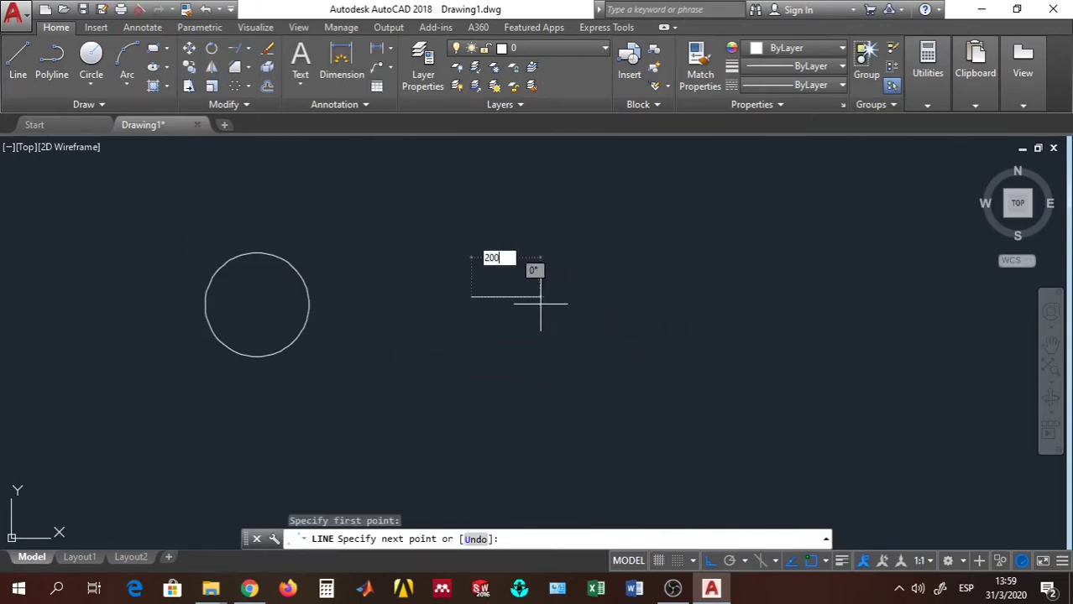
key("Return")
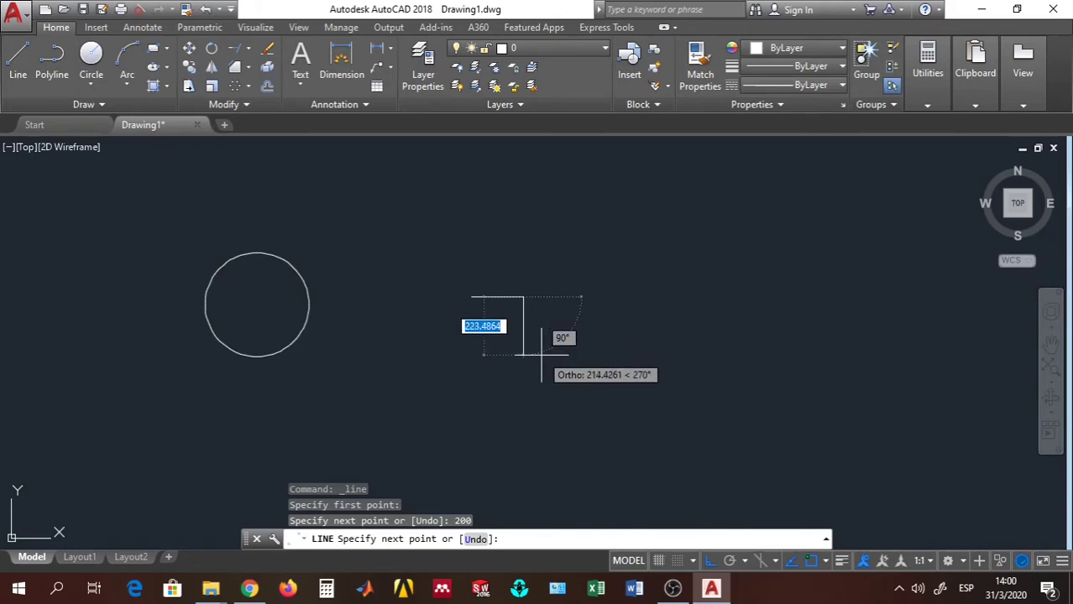
type("200")
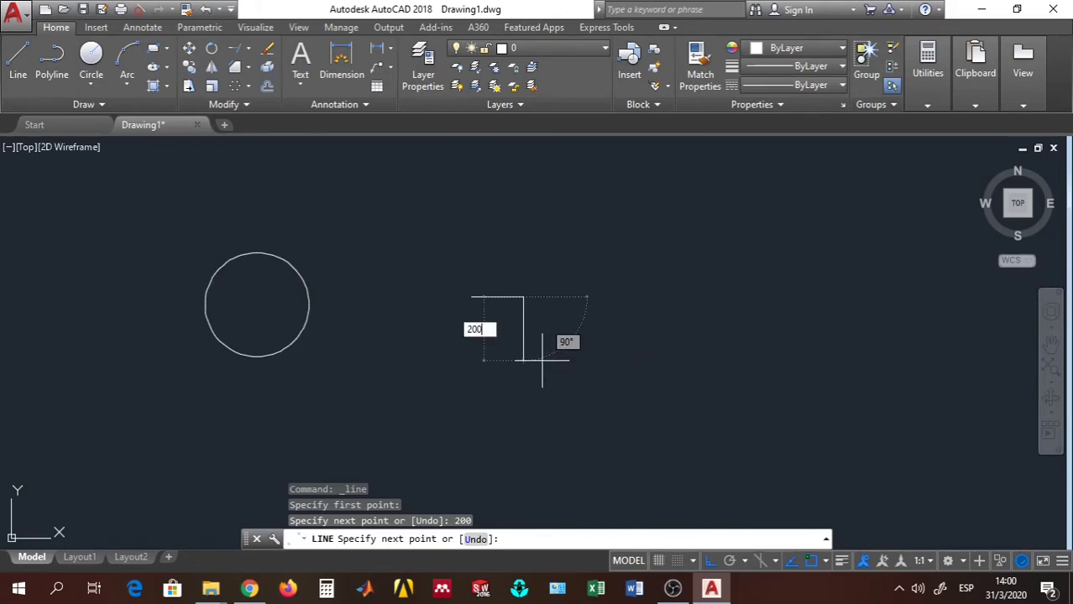
key("Return")
type("3")
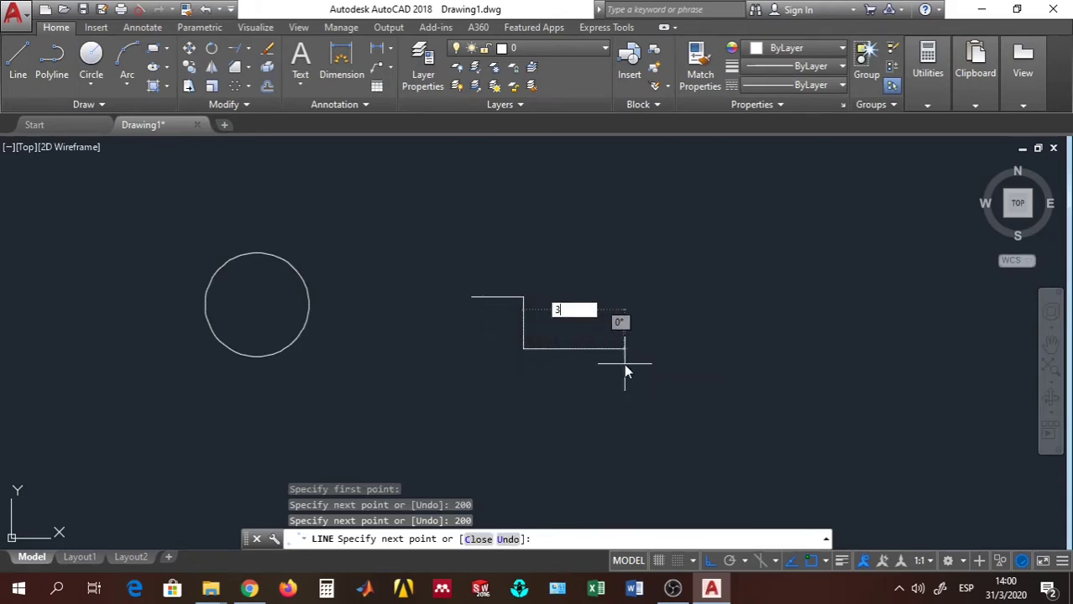
type("00")
key("Return")
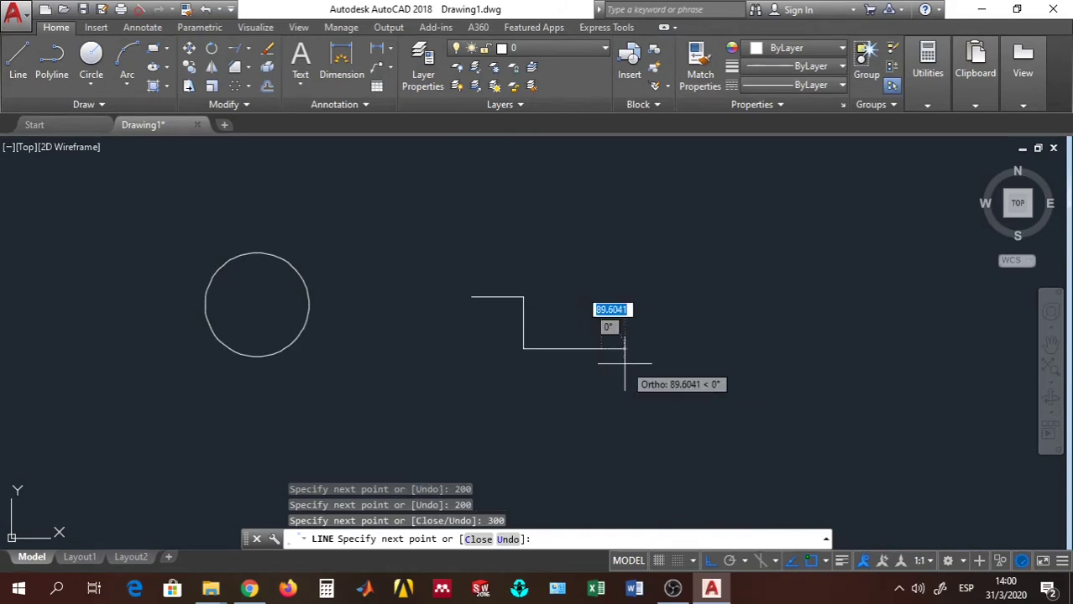
Step: Continue the outline up to the first segment's level, then 200 to the right and 100 up
left_click(601, 297)
type("2")
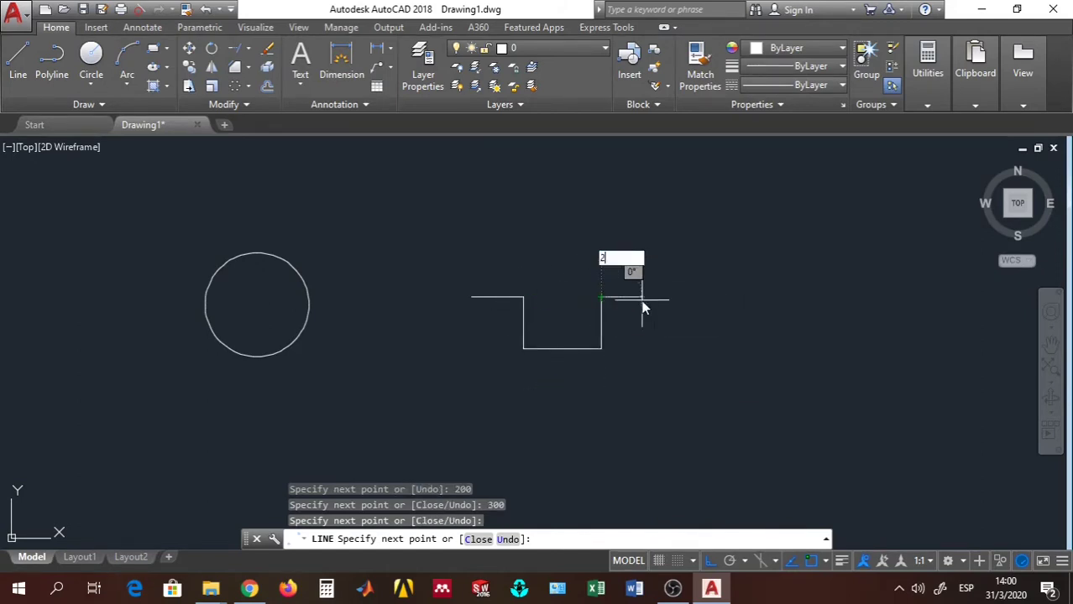
type("00")
key("Return")
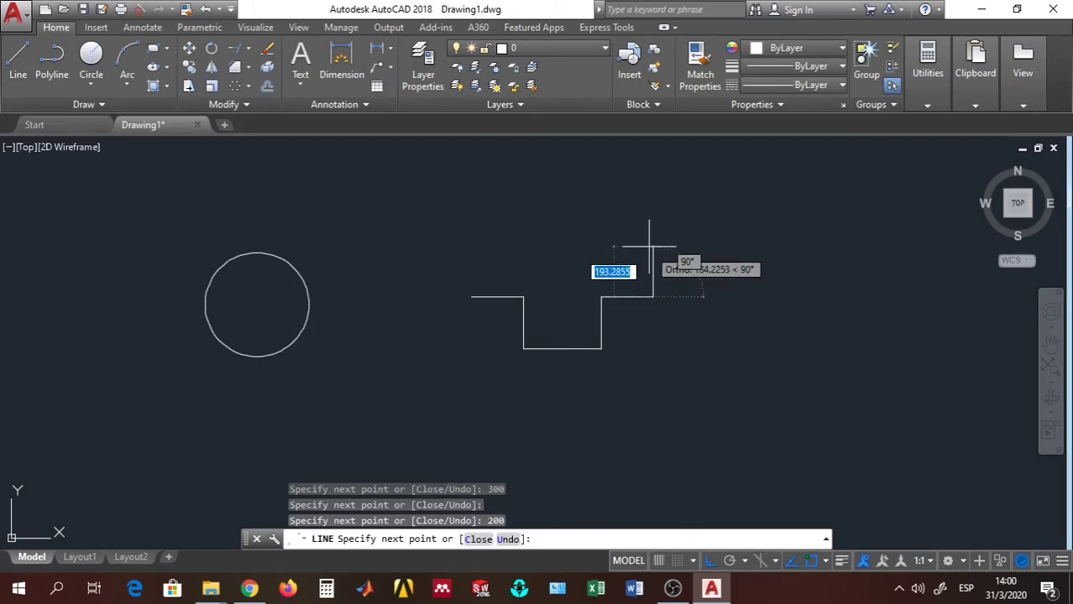
type("1")
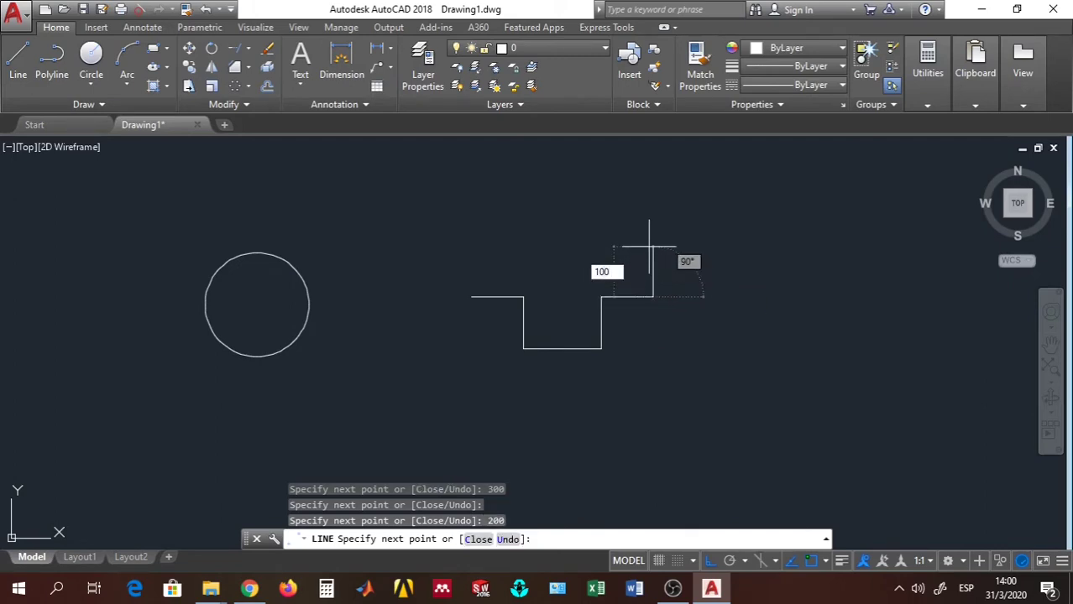
type("00")
key("Return")
Step: Close the T-shaped outline with a top edge running back above the starting point and a vertical line down to it
scroll(484, 294, "up", 2)
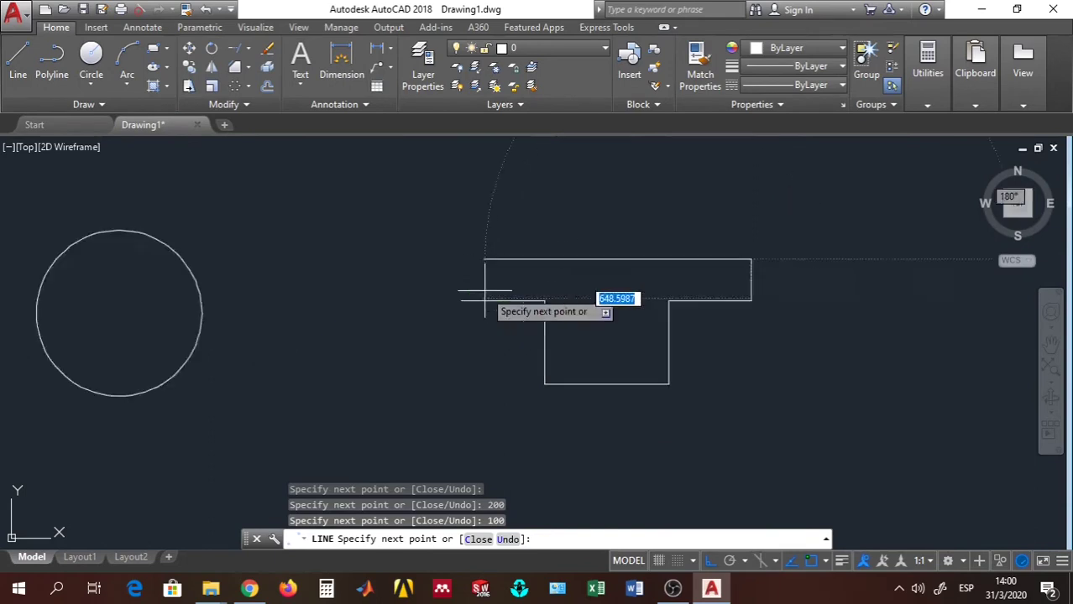
scroll(485, 291, "up", 2)
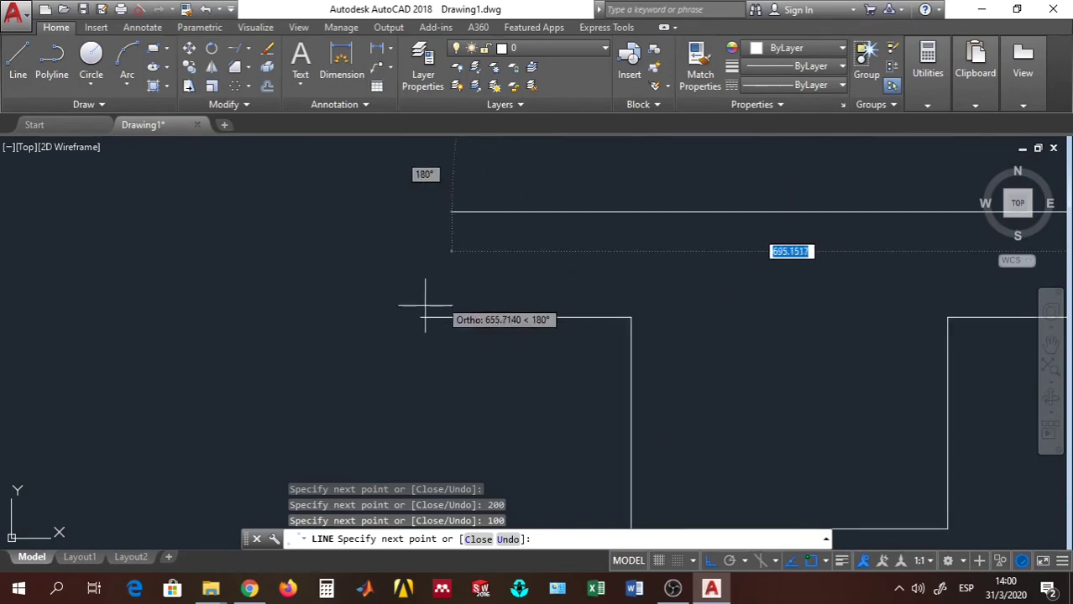
left_click(419, 212)
left_click(419, 317)
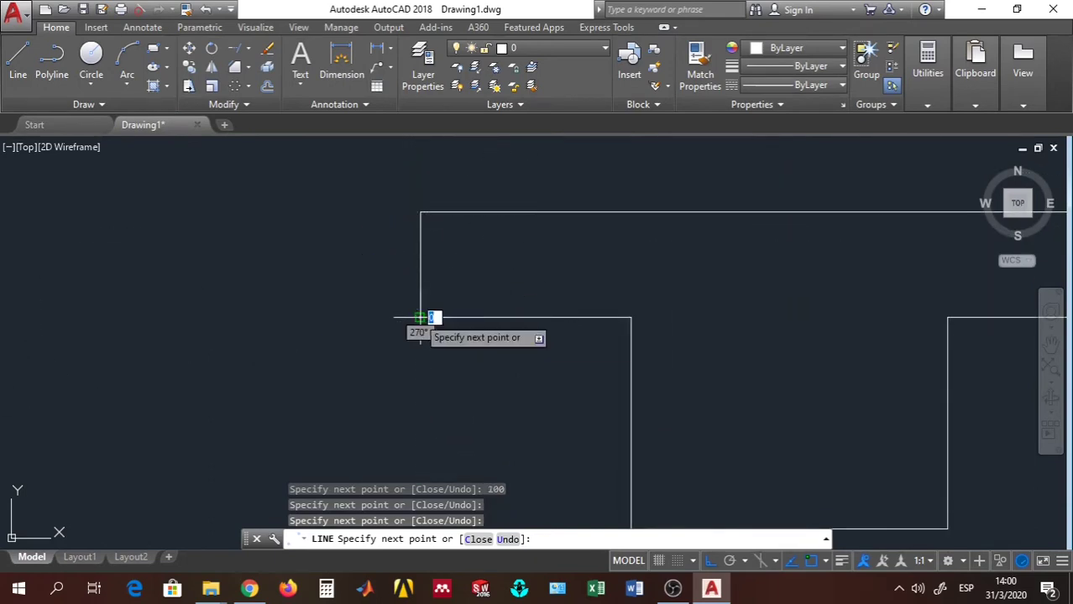
key("Escape")
Step: Add a linear dimension across the full top edge of the T-shaped outline, placed just above it
scroll(436, 312, "down", 3)
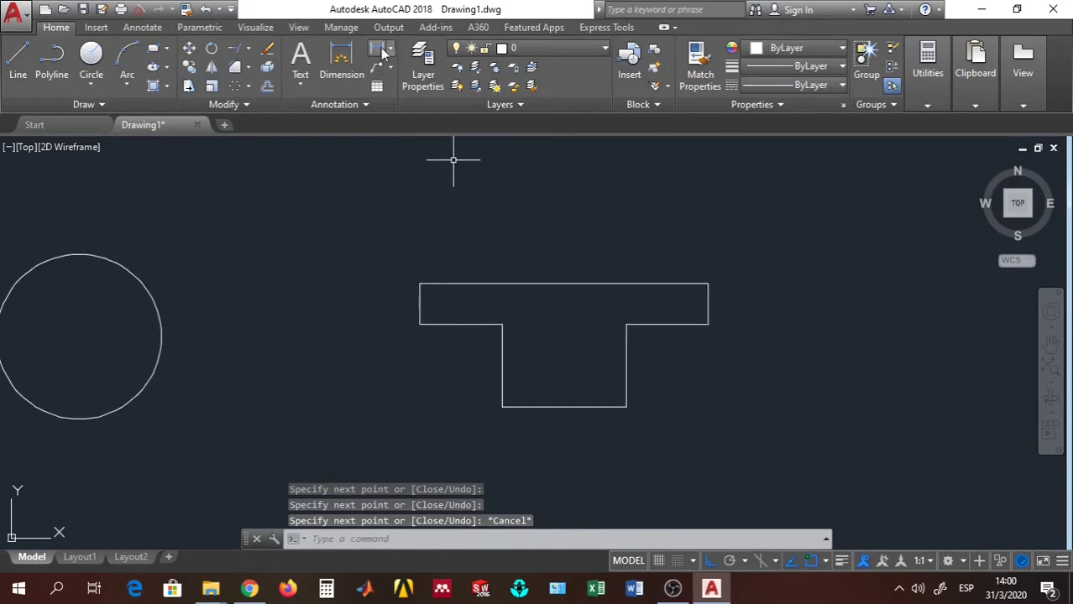
left_click(381, 50)
left_click(419, 284)
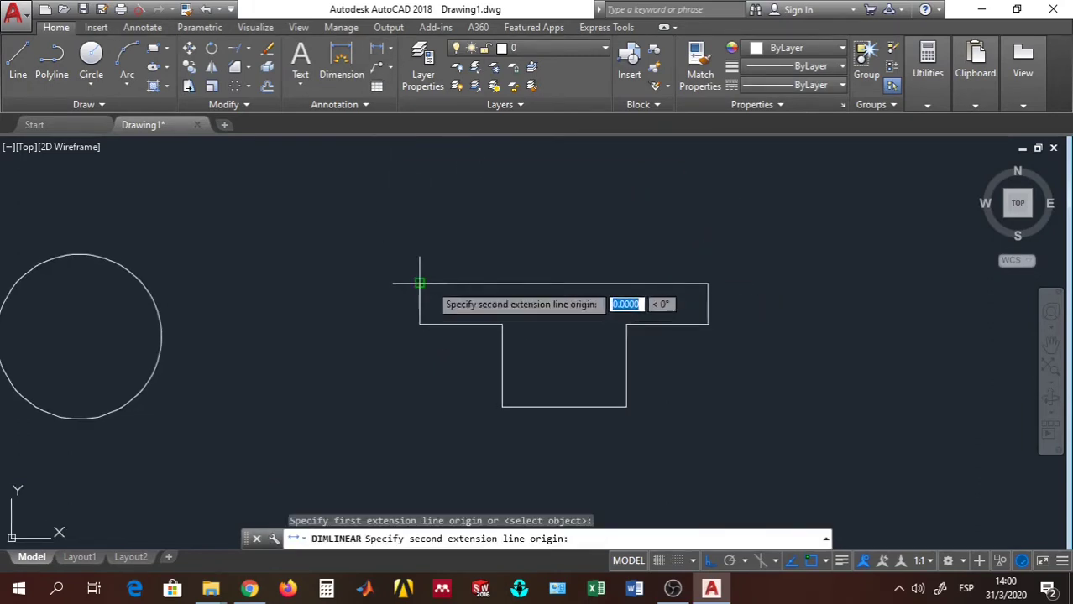
left_click(708, 283)
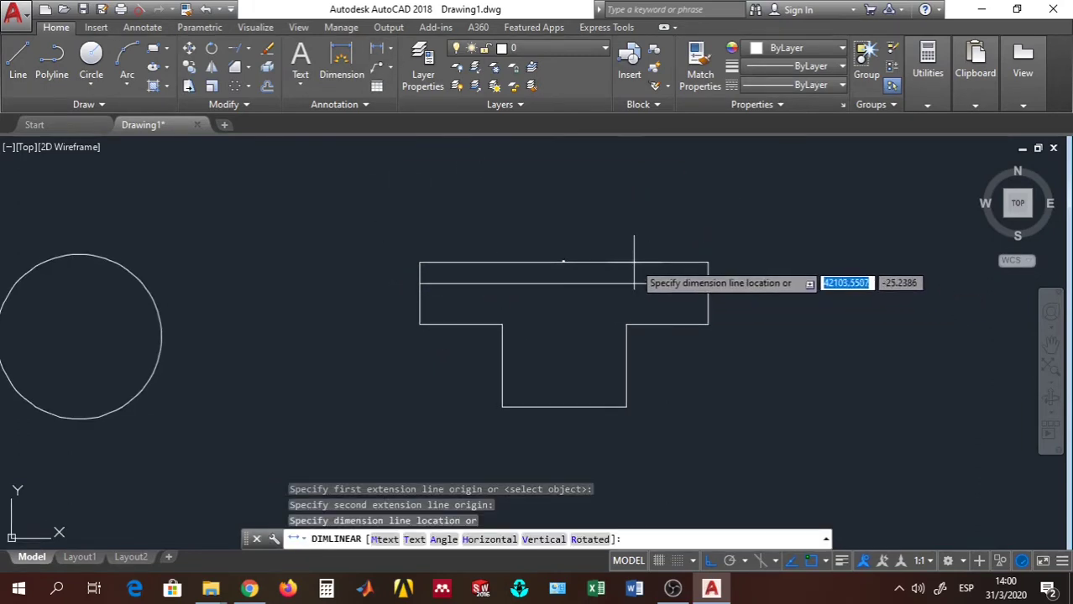
left_click(559, 246)
Step: Examine the dimension text above the T-shape's top edge up close to judge its size against the outline
scroll(587, 259, "up", 5)
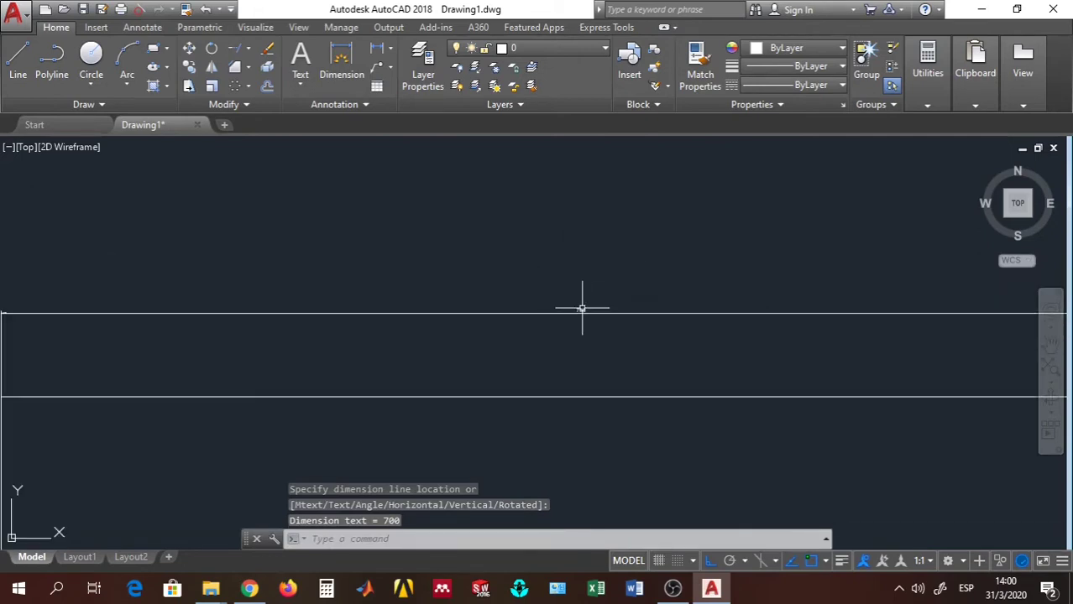
scroll(582, 307, "down", 2)
scroll(578, 303, "up", 4)
scroll(579, 305, "down", 8)
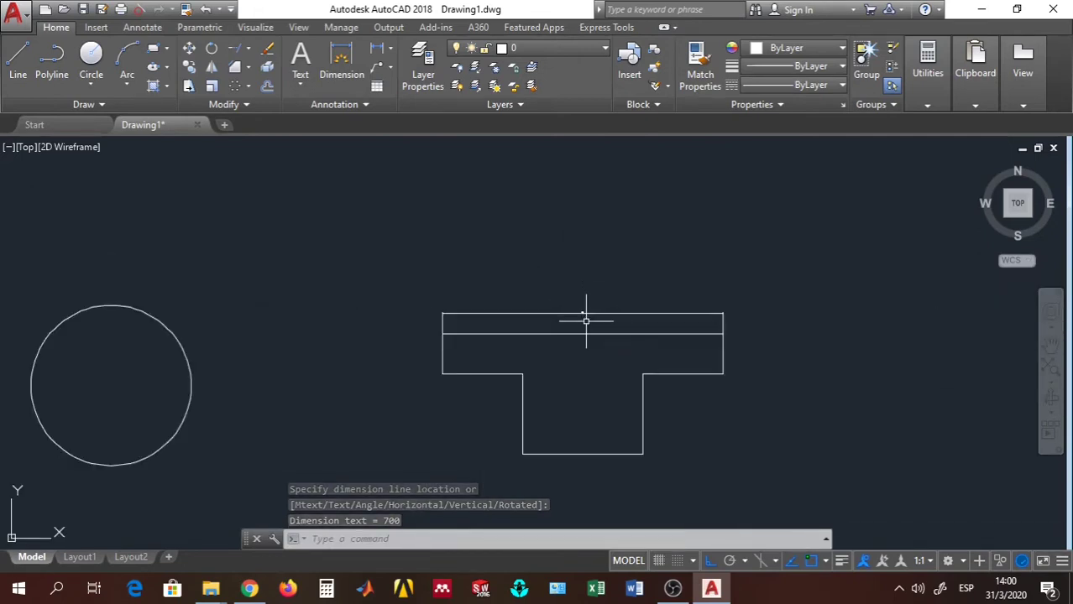
middle_click_drag(586, 321, 587, 288)
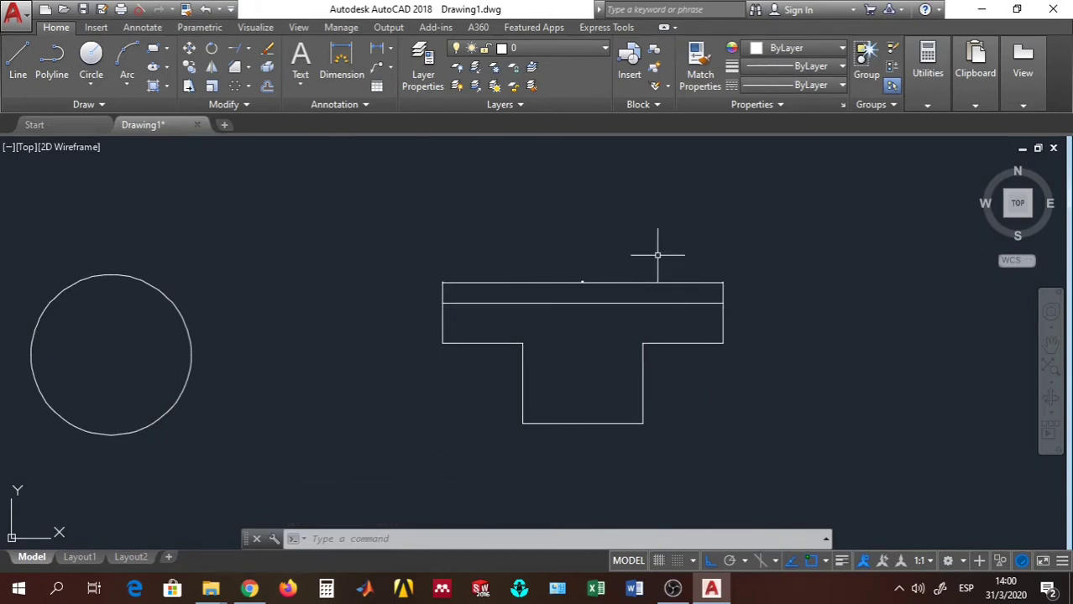
middle_click_drag(657, 254, 617, 209)
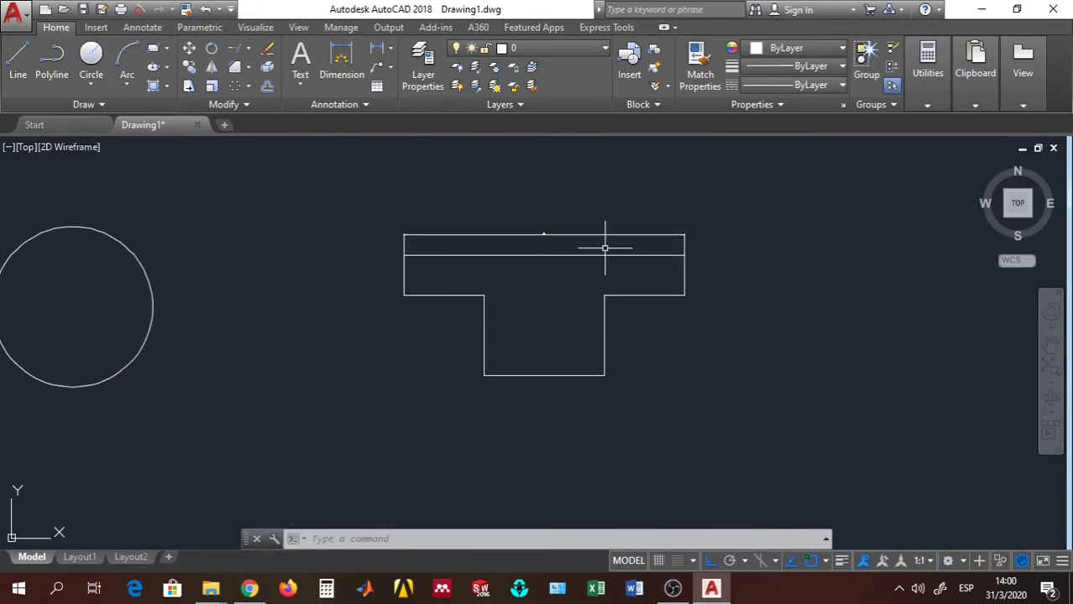
scroll(604, 248, "up", 2)
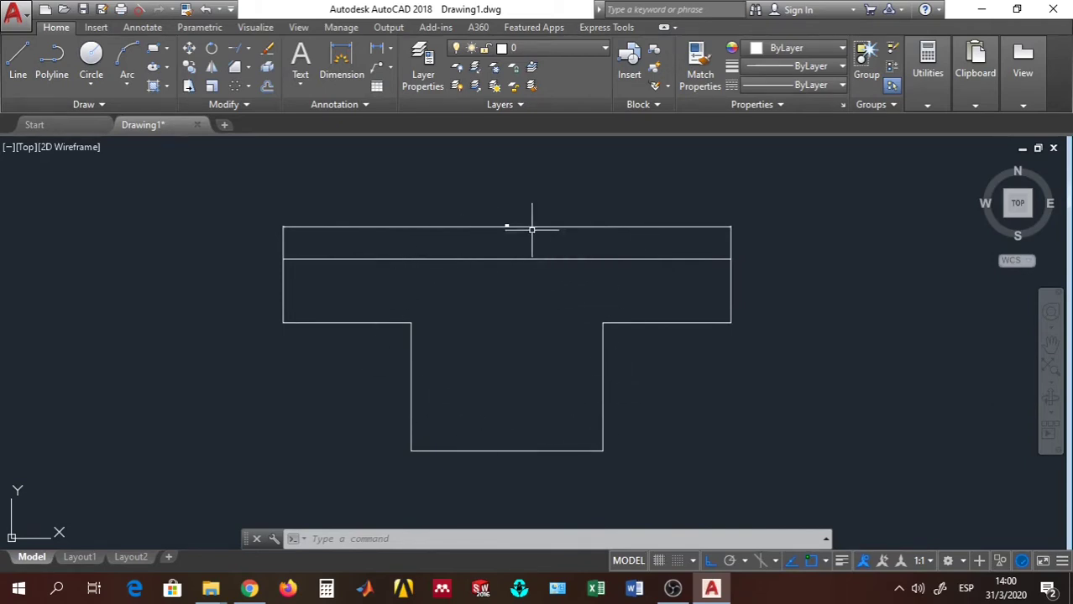
scroll(520, 226, "up", 3)
scroll(475, 226, "up", 2)
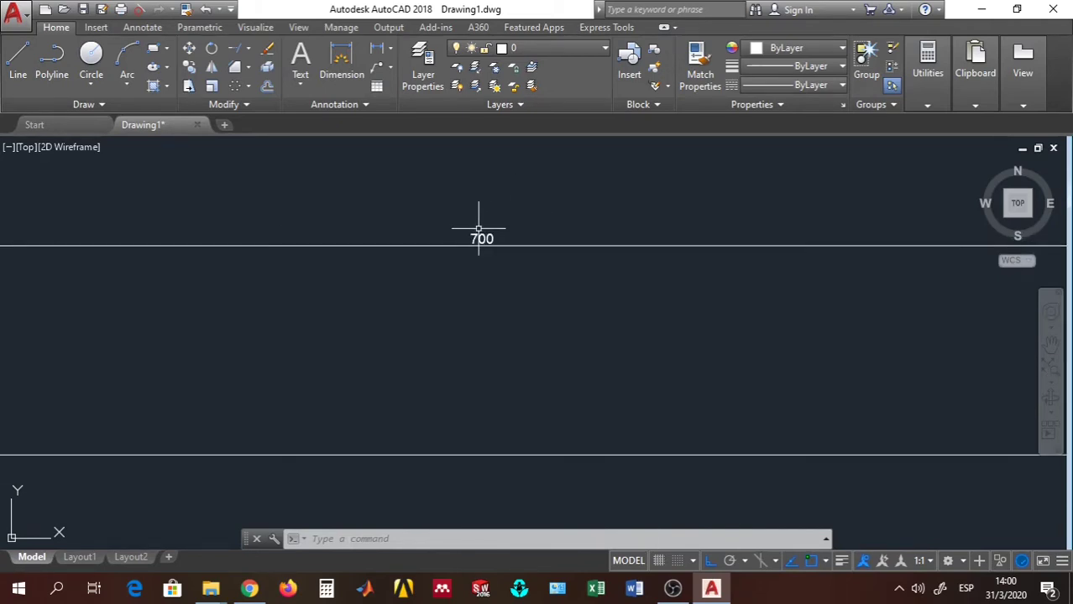
Step: Scale the T-shaped outline and its dimension by reference from the stem's lower-right corner, using reference length 700 and new length 1000
scroll(478, 239, "down", 4)
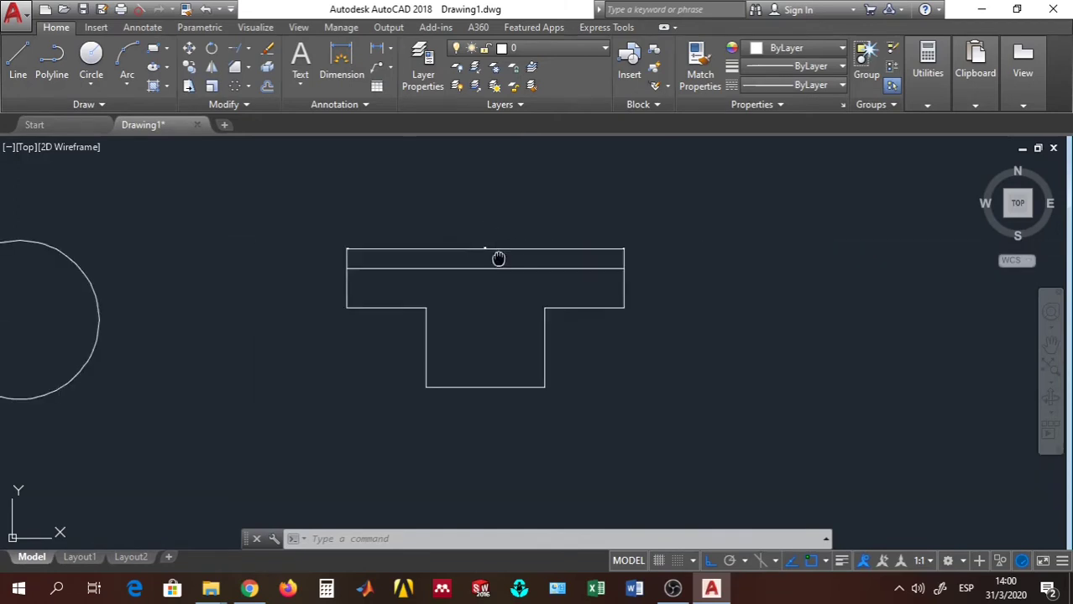
middle_click_drag(496, 254, 558, 229)
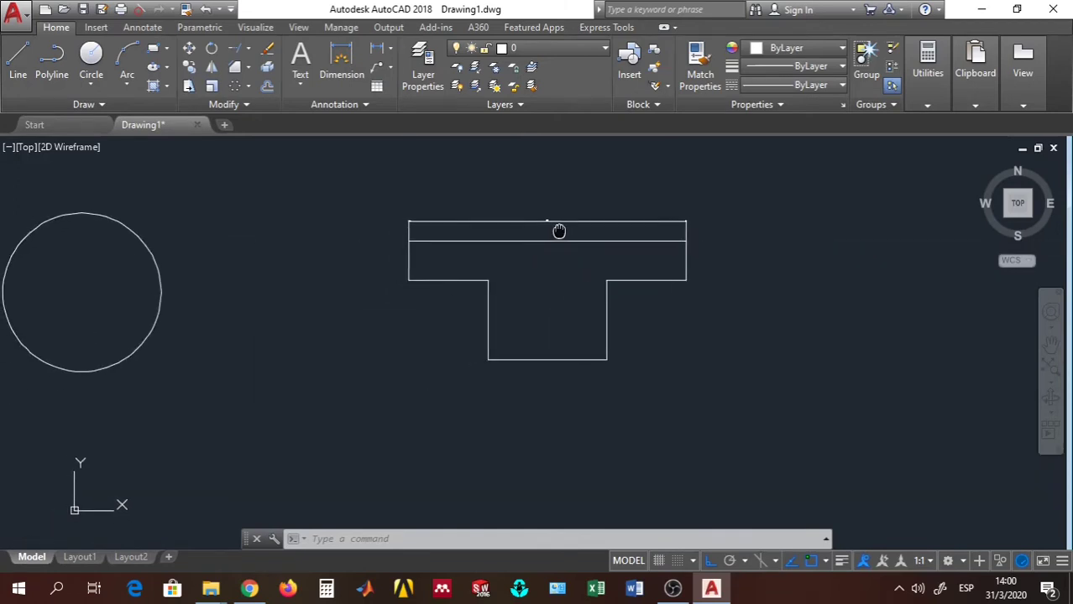
left_click(212, 87)
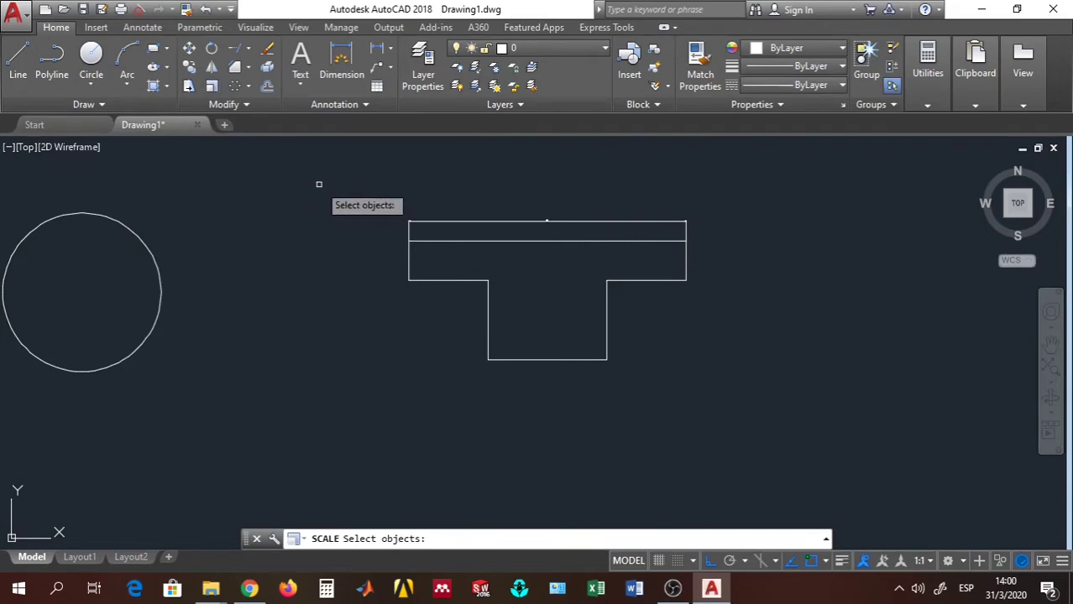
mouse_move(318, 184)
left_mouse_down()
mouse_move(362, 338)
mouse_move(744, 408)
mouse_move(811, 236)
mouse_move(792, 186)
left_mouse_up()
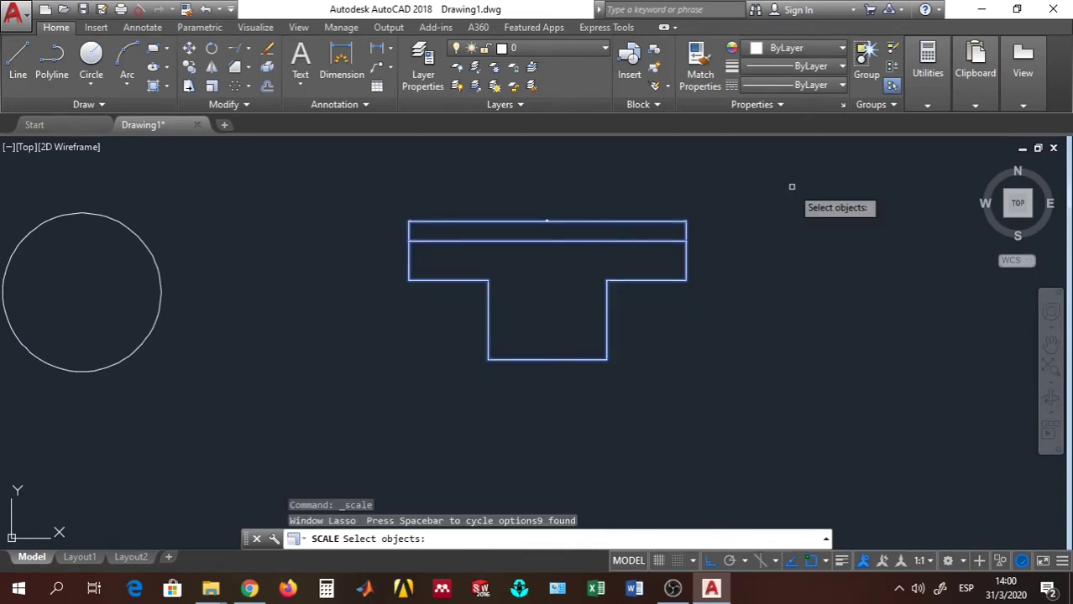
key("Return")
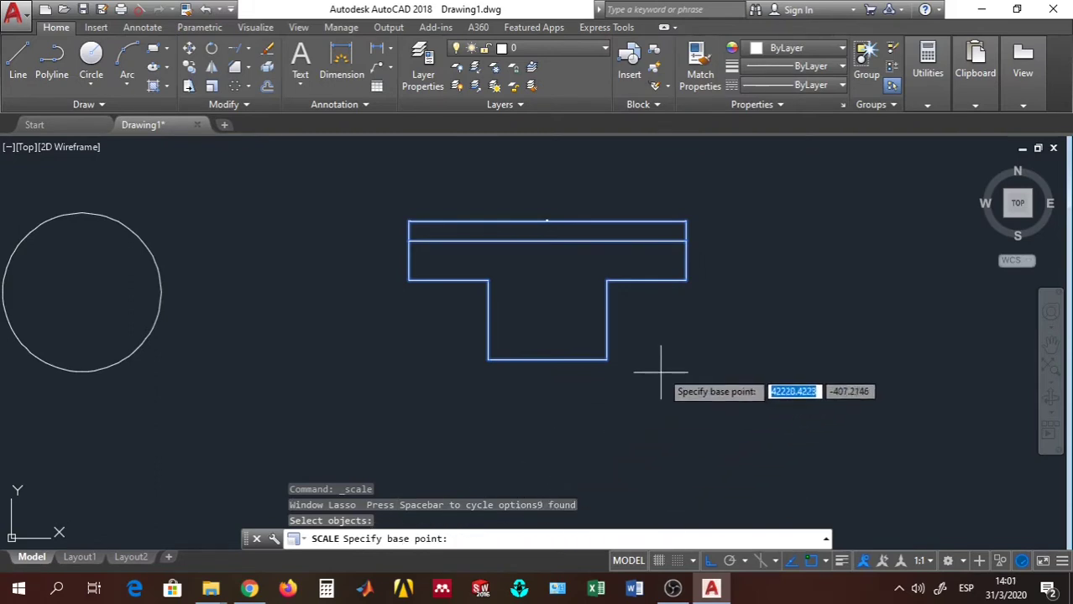
left_click(608, 360)
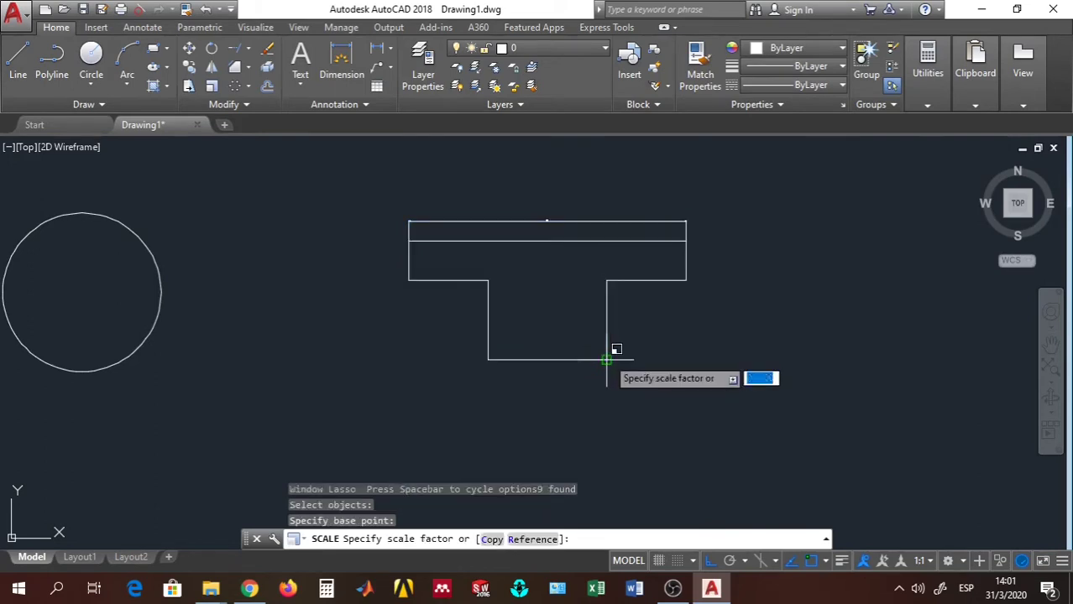
left_click(531, 540)
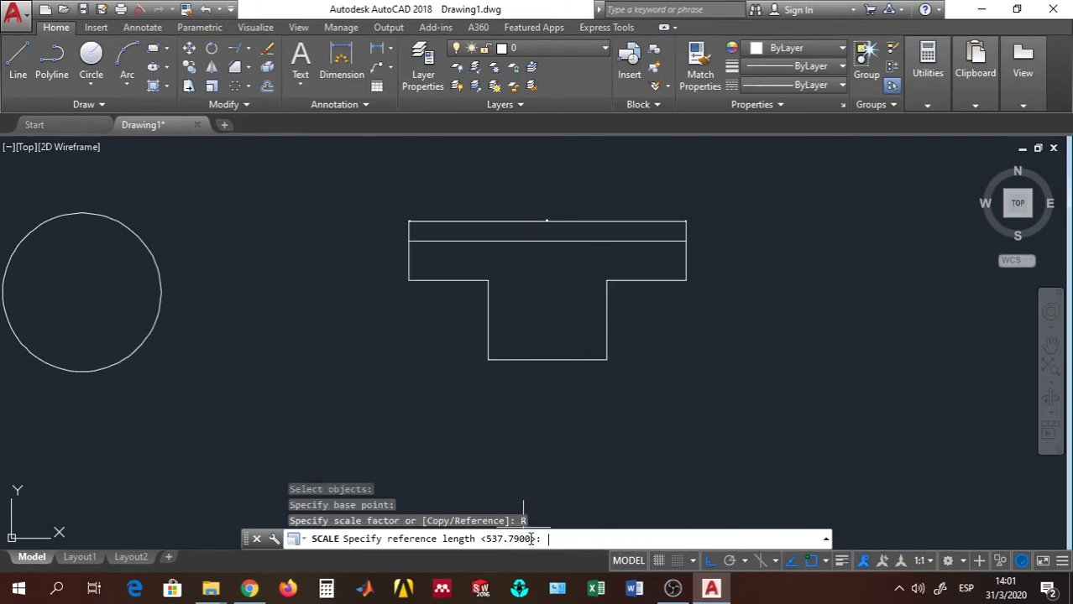
scroll(545, 189, "up", 8)
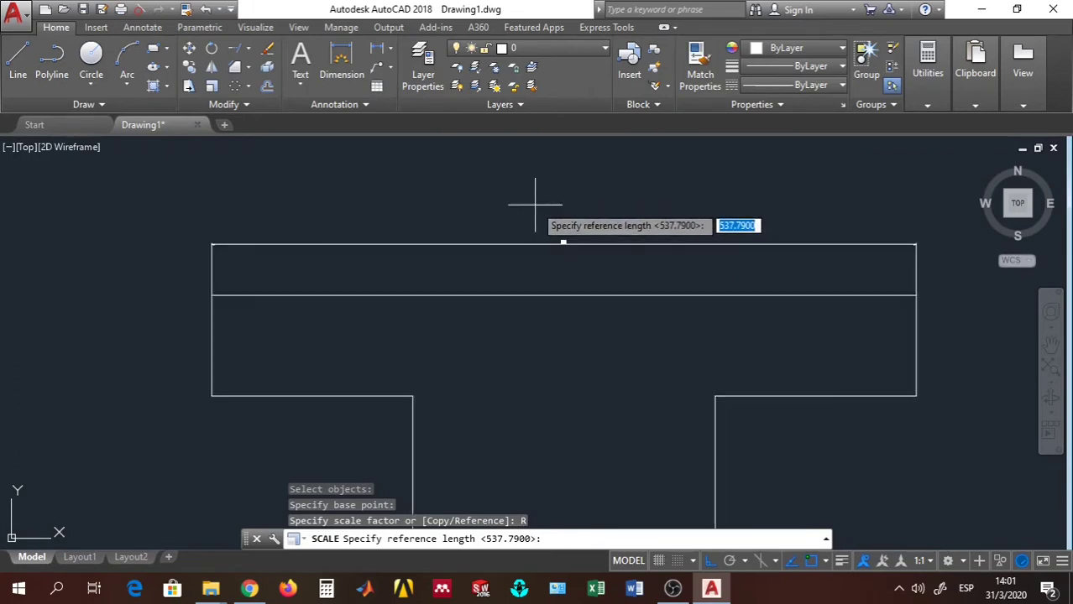
scroll(588, 283, "down", 5)
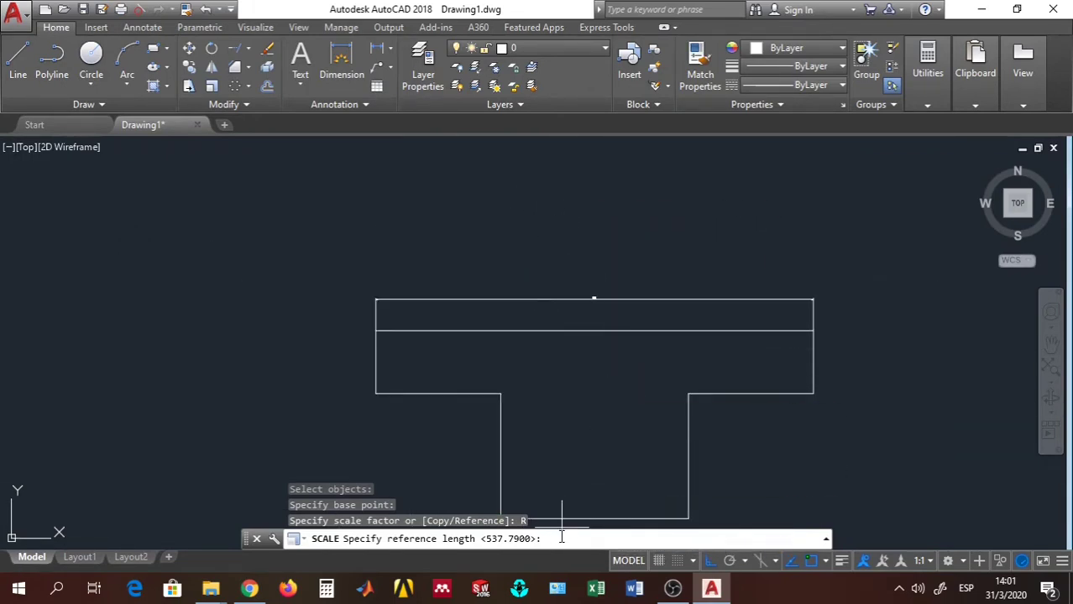
type("700")
key("Return")
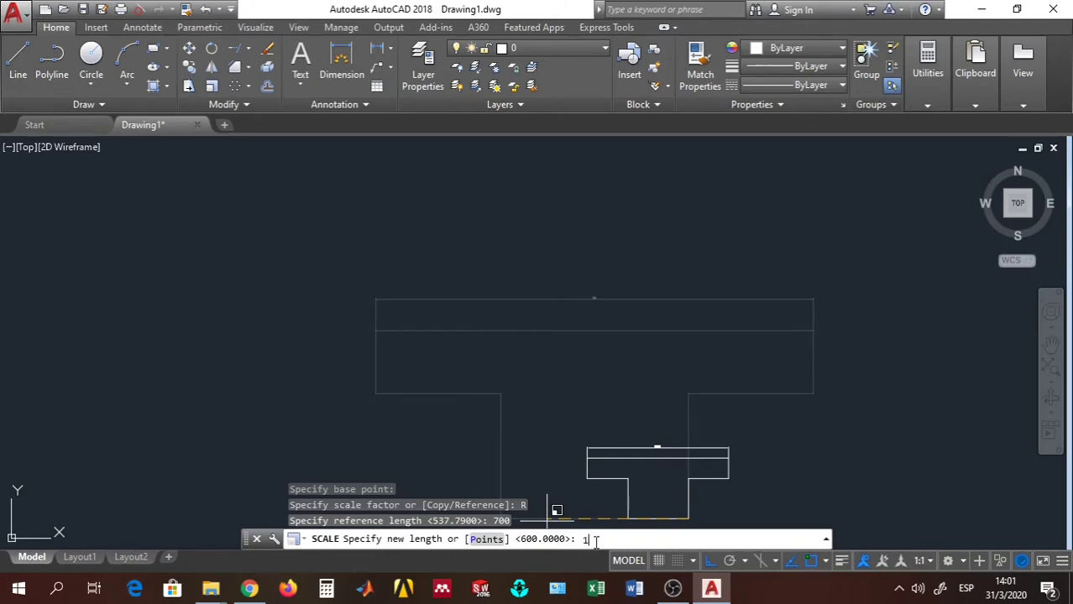
type("1000")
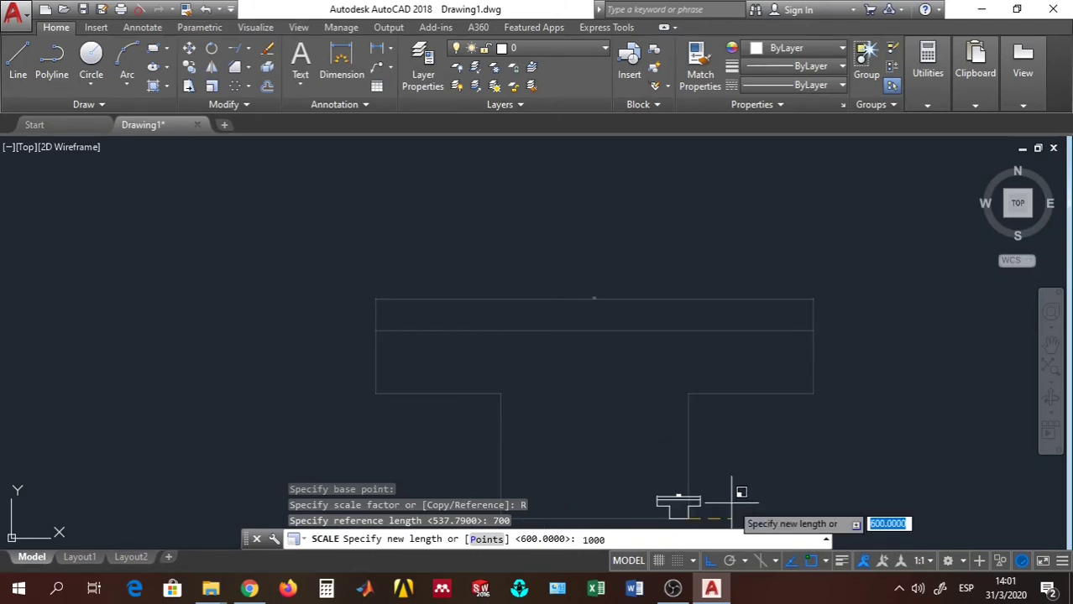
key("Return")
scroll(732, 478, "down", 2)
scroll(734, 472, "down", 2)
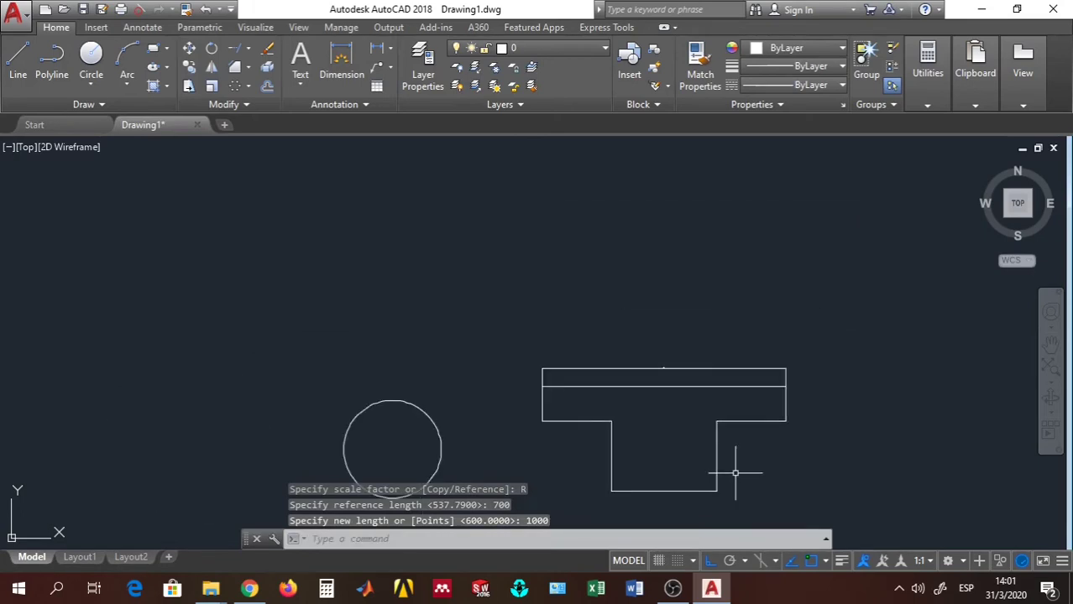
scroll(707, 359, "up", 8)
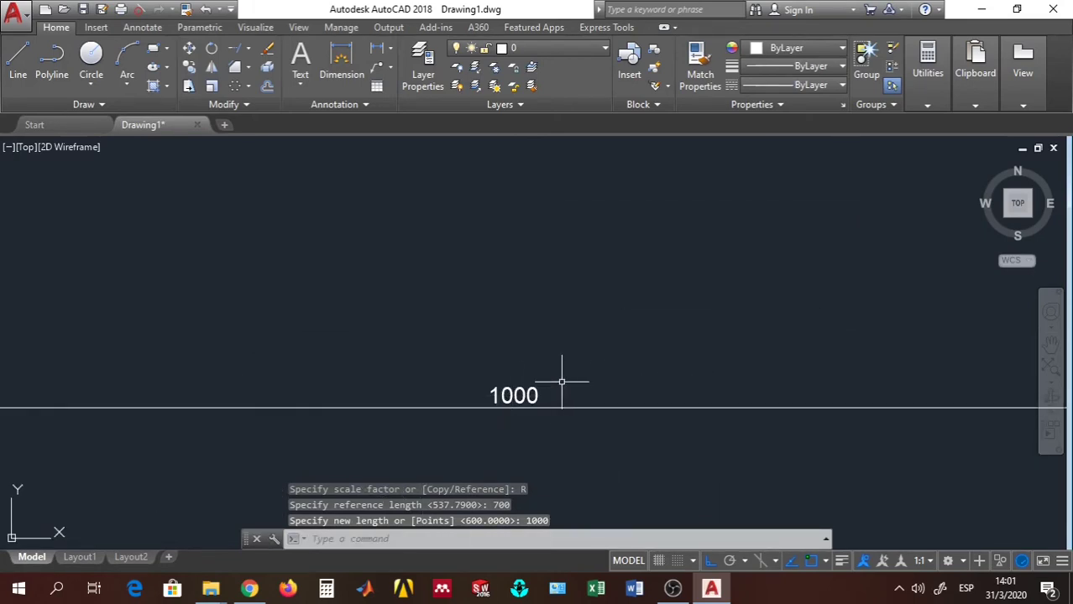
scroll(556, 365, "down", 6)
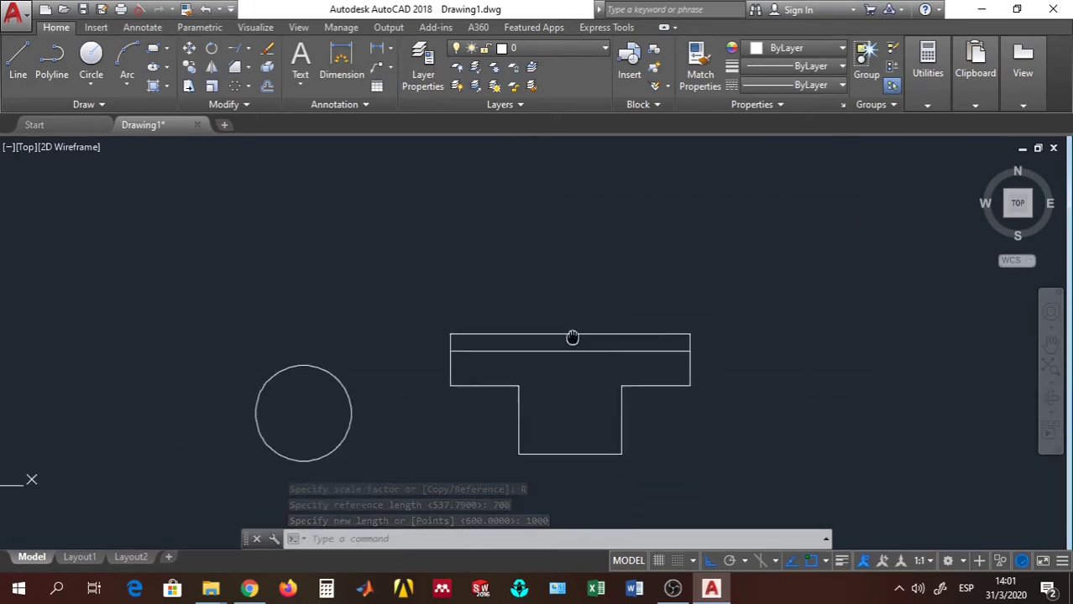
Step: Draw a circle with a radius of 50 in the empty space to the right of the T-shaped outline
middle_click_drag(572, 335, 491, 295)
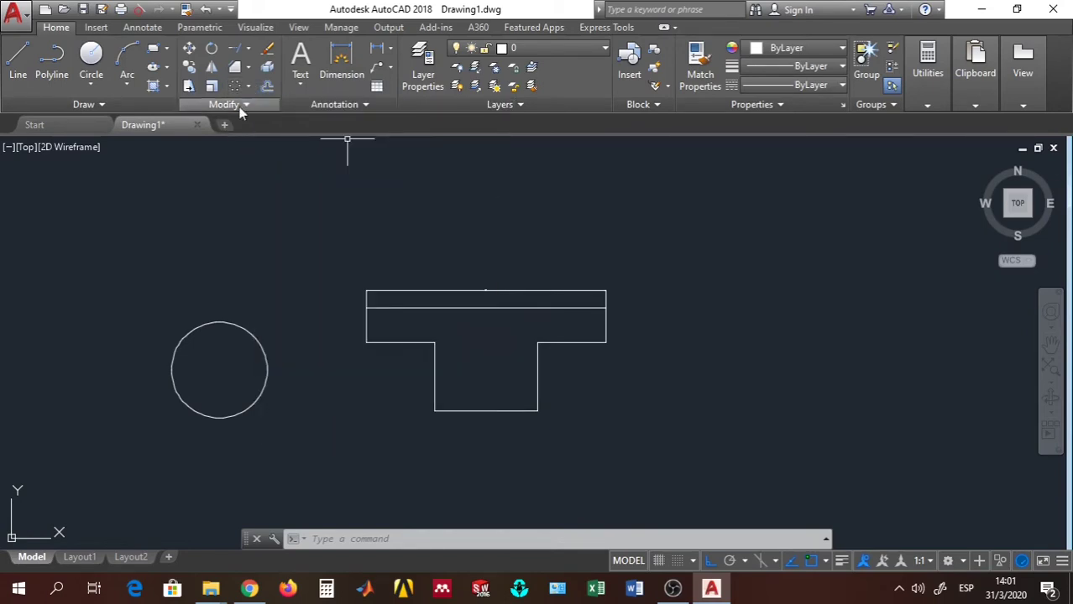
middle_click_drag(754, 311, 413, 314)
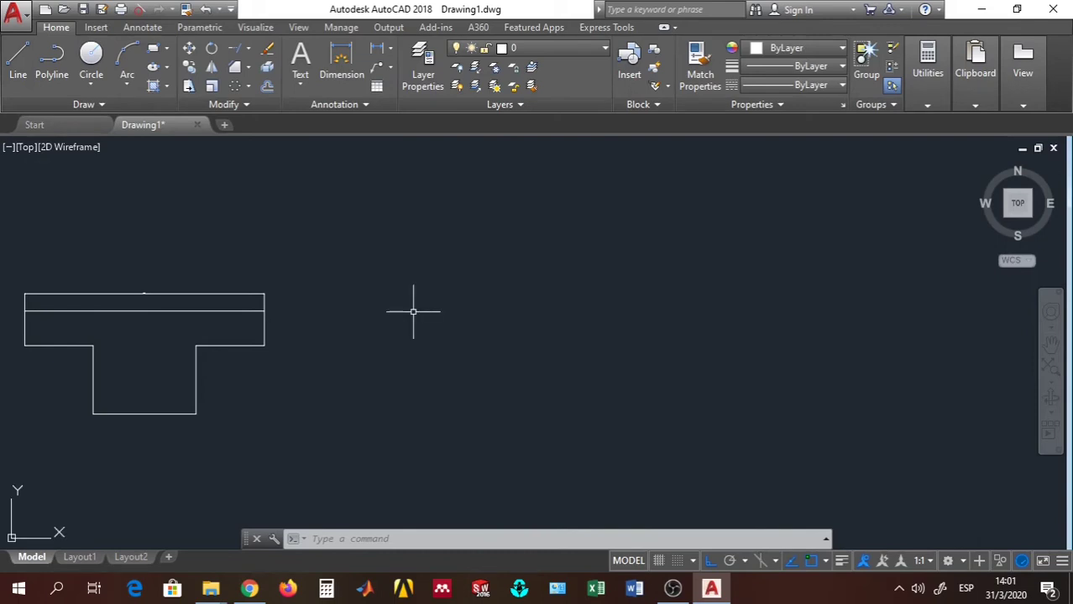
left_click(91, 54)
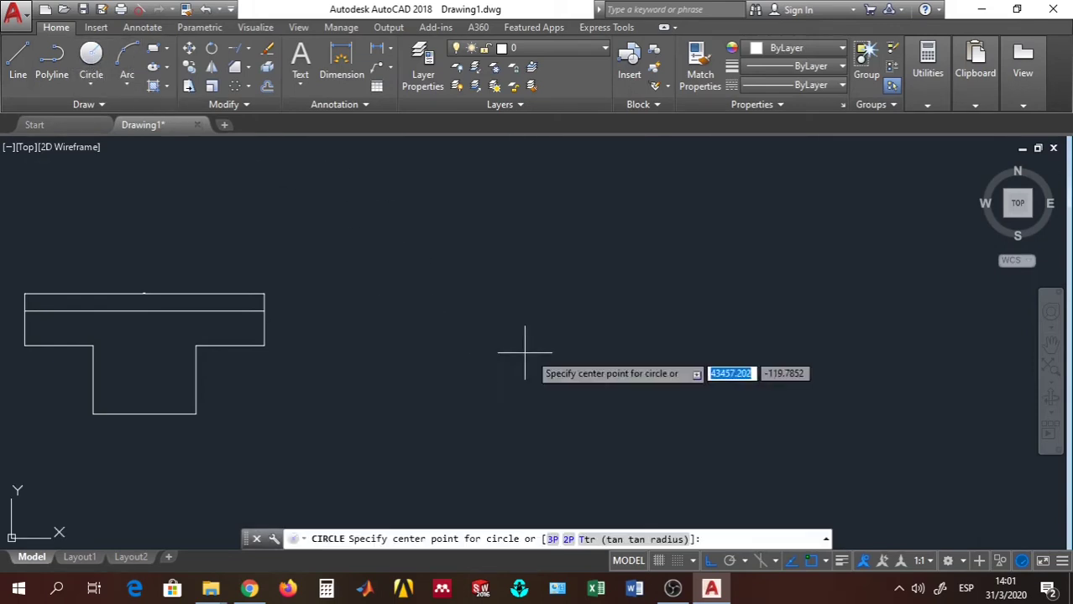
left_click(602, 368)
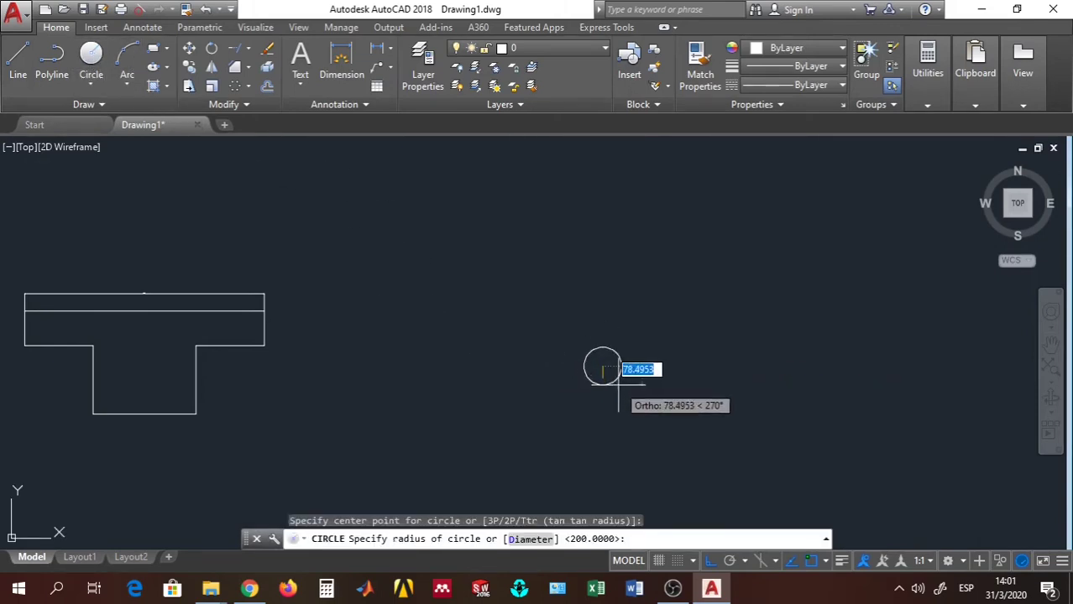
type("50")
key("Return")
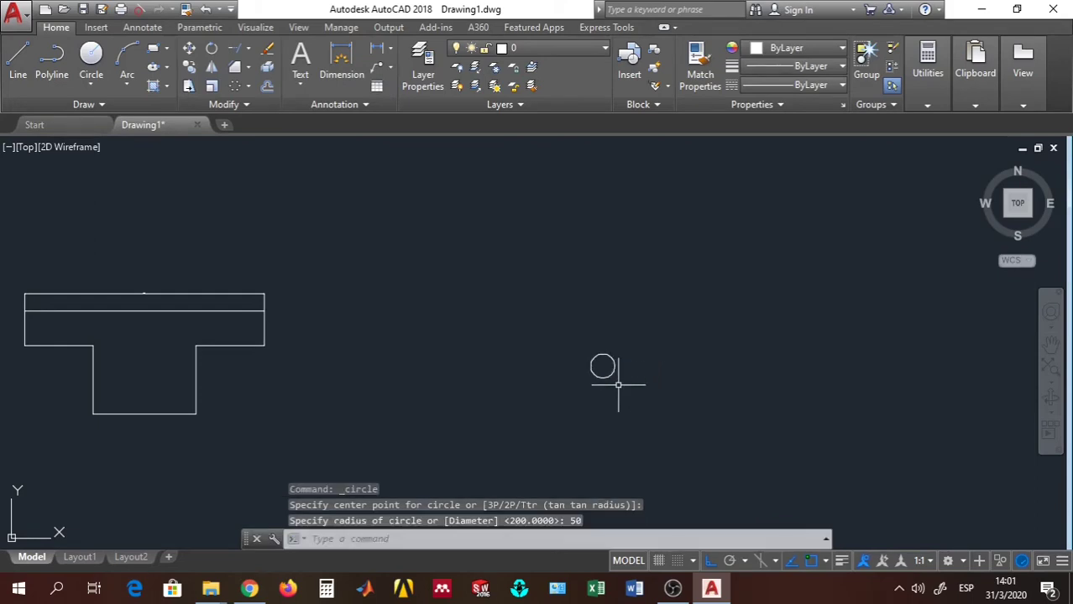
Step: Draw a vertical line 300 long upward from the center of the small circle
left_click(17, 60)
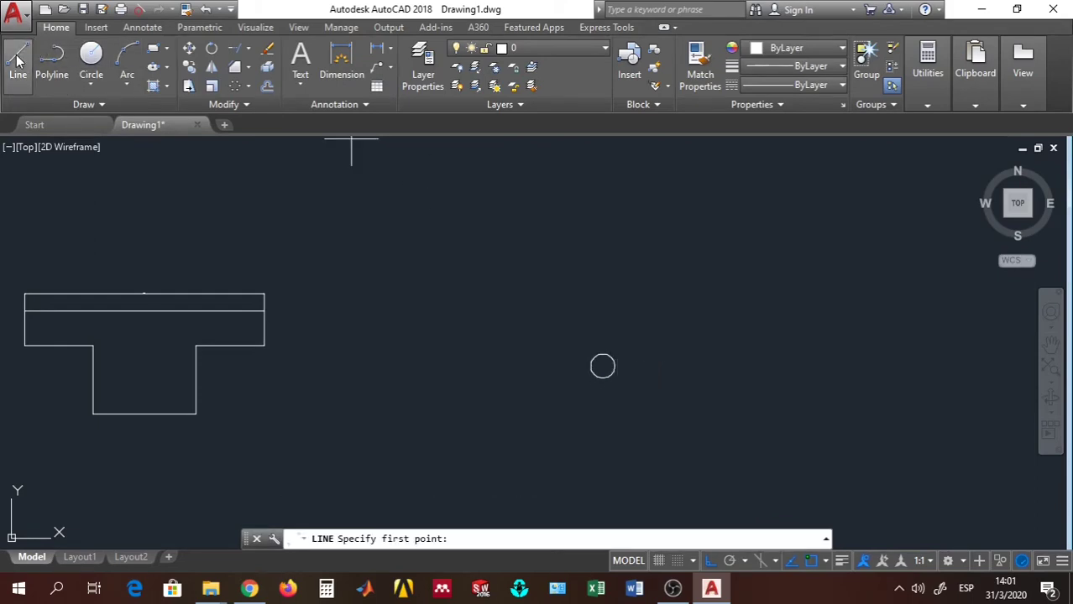
left_click(603, 365)
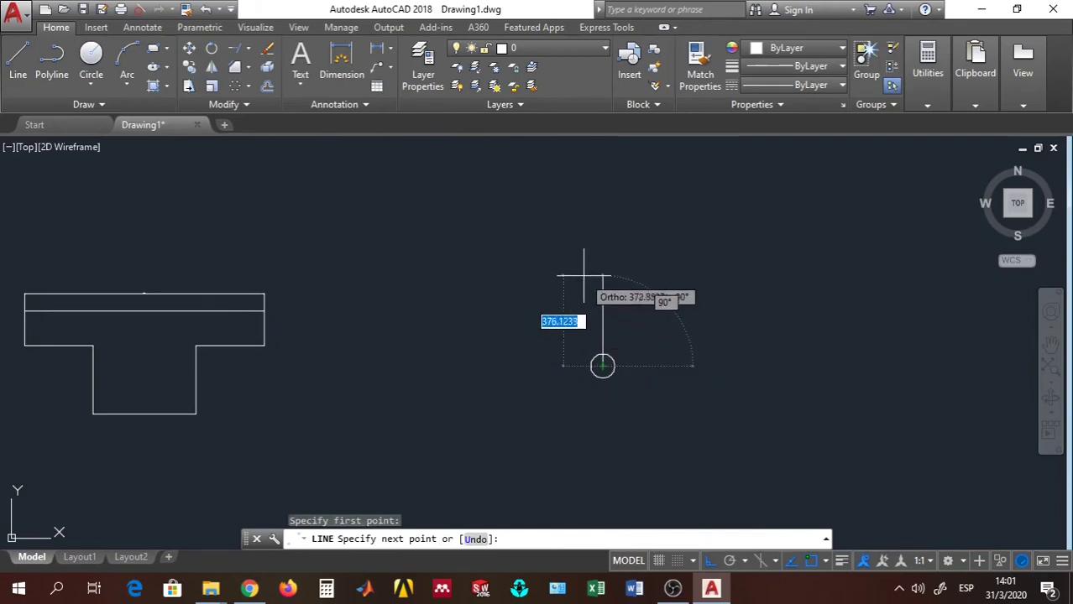
type("300")
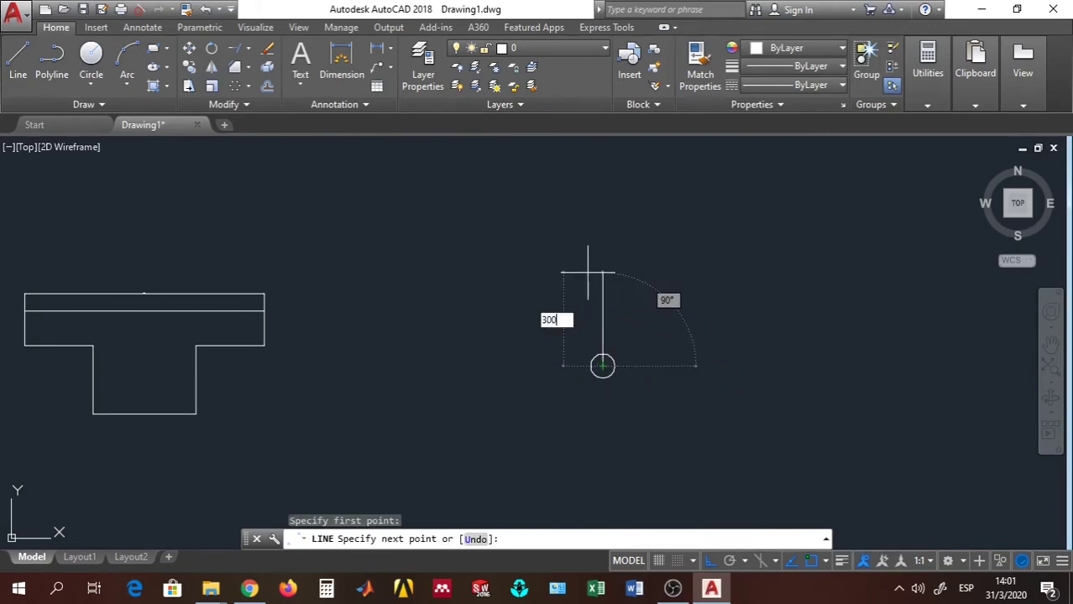
key("Return")
key("Escape")
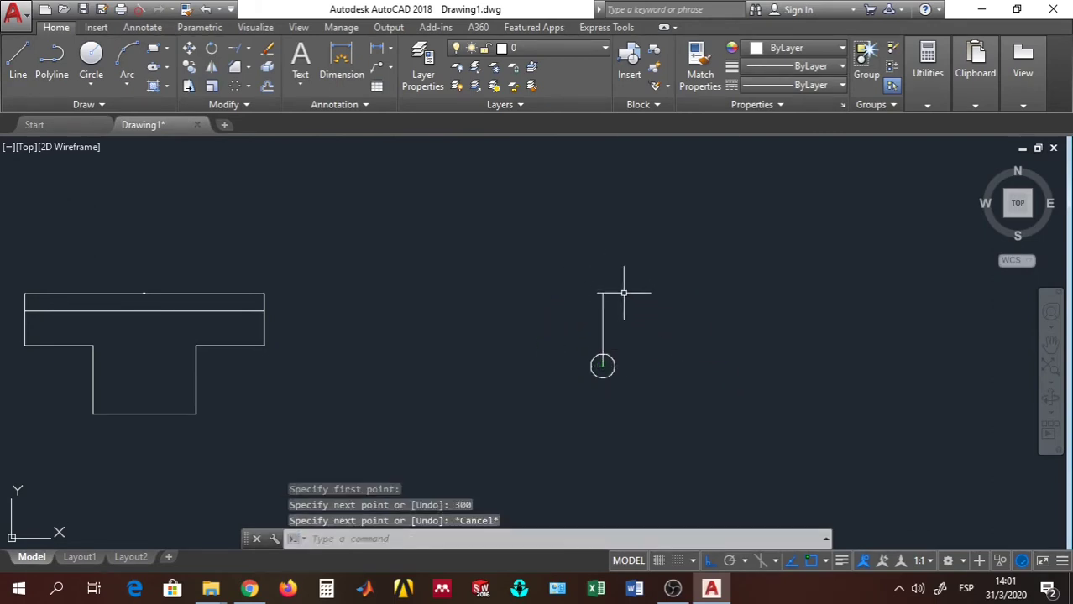
Step: Create a polar array of the small circle around the vertical line's upper end, with 8 items
scroll(624, 293, "up", 3)
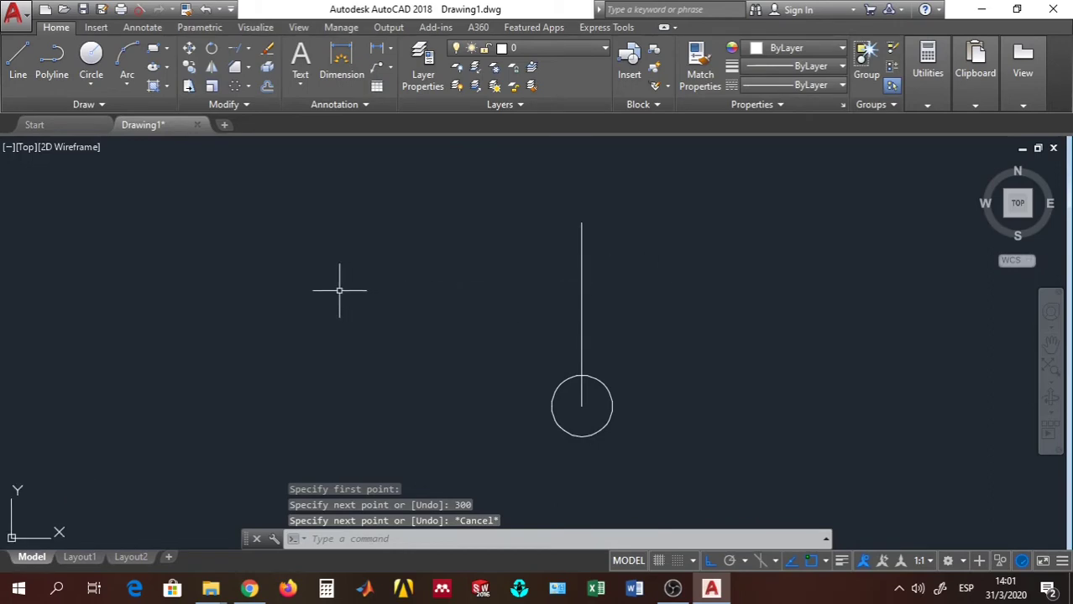
scroll(561, 417, "down", 3)
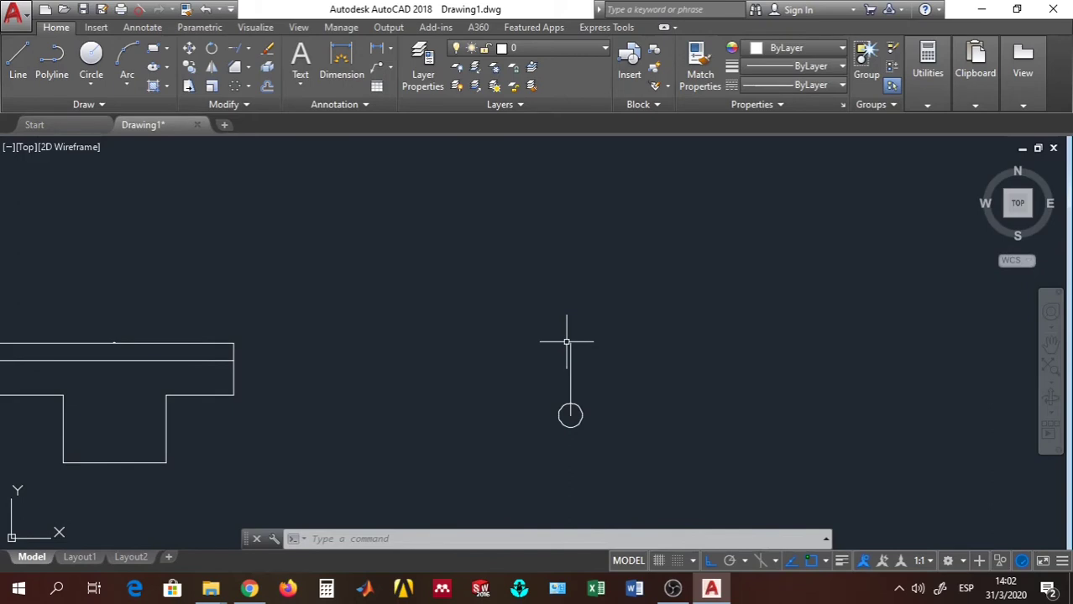
left_click(249, 86)
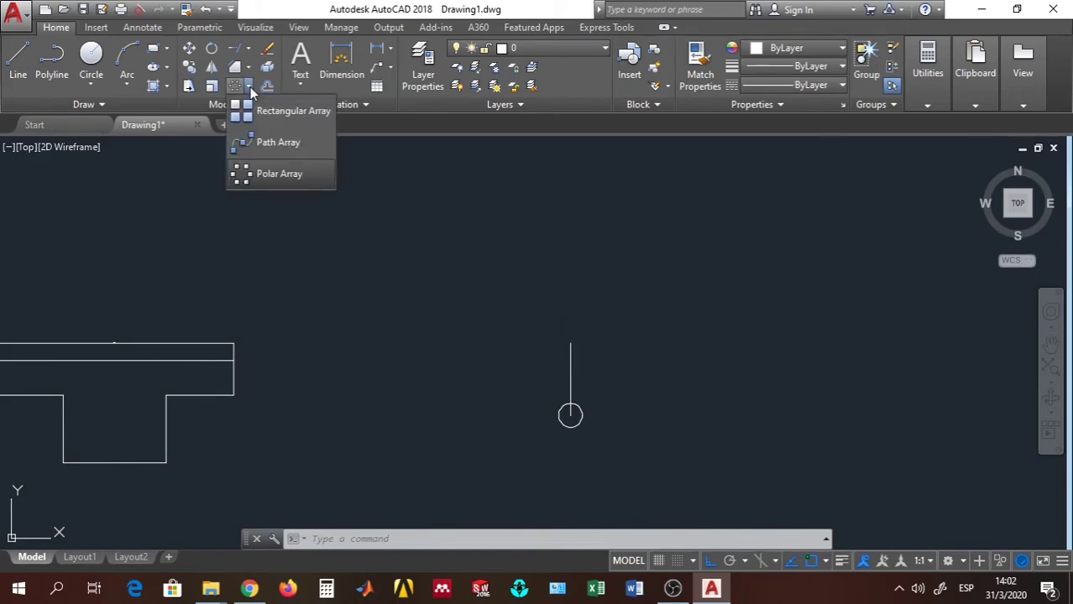
left_click(269, 176)
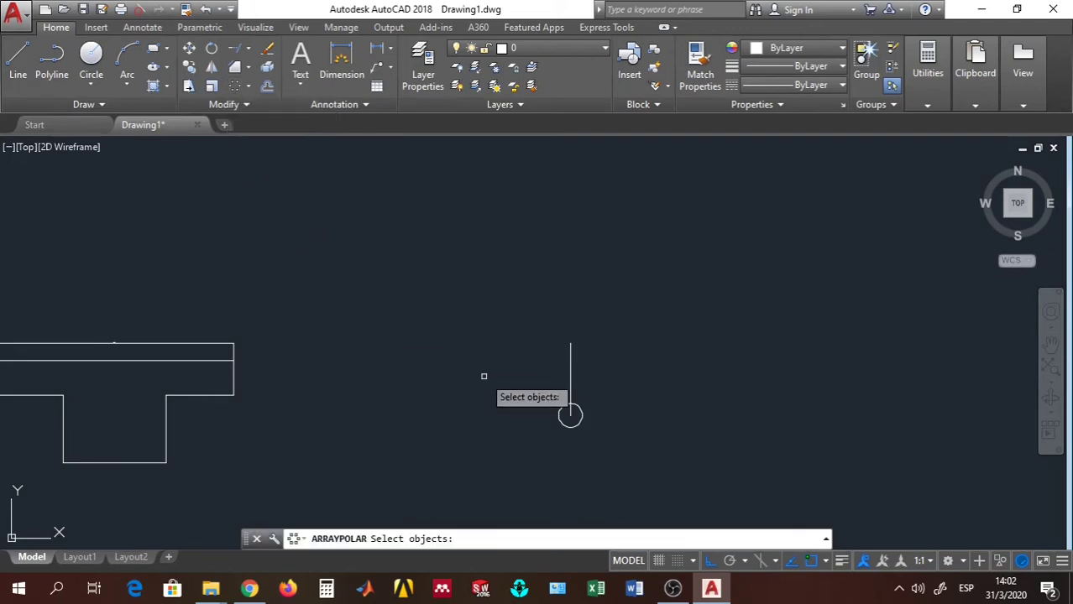
mouse_move(522, 392)
left_mouse_down()
mouse_move(590, 440)
mouse_move(615, 403)
left_mouse_up()
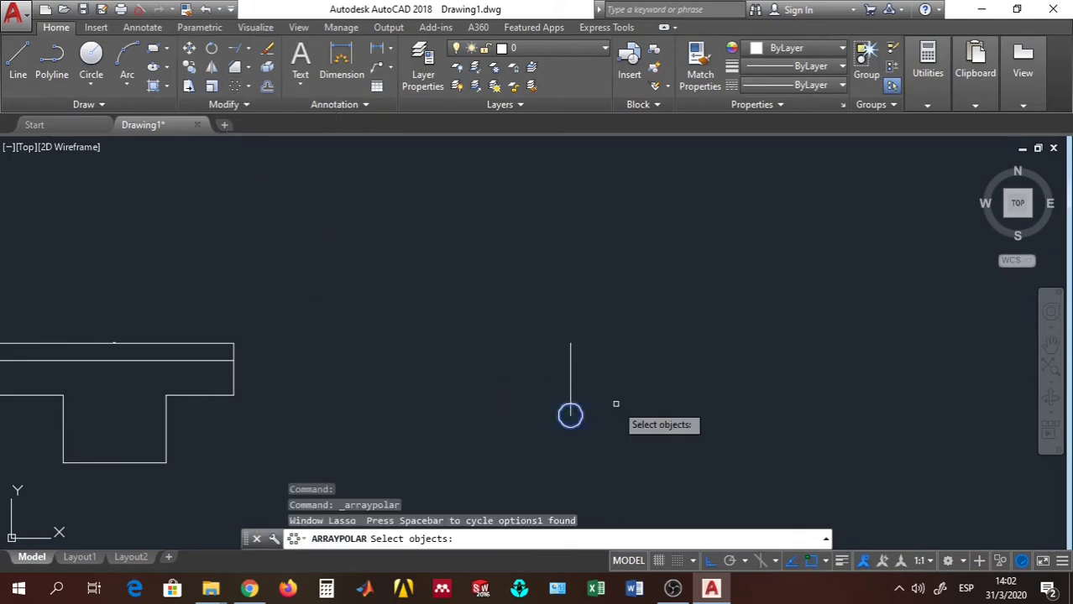
key("Return")
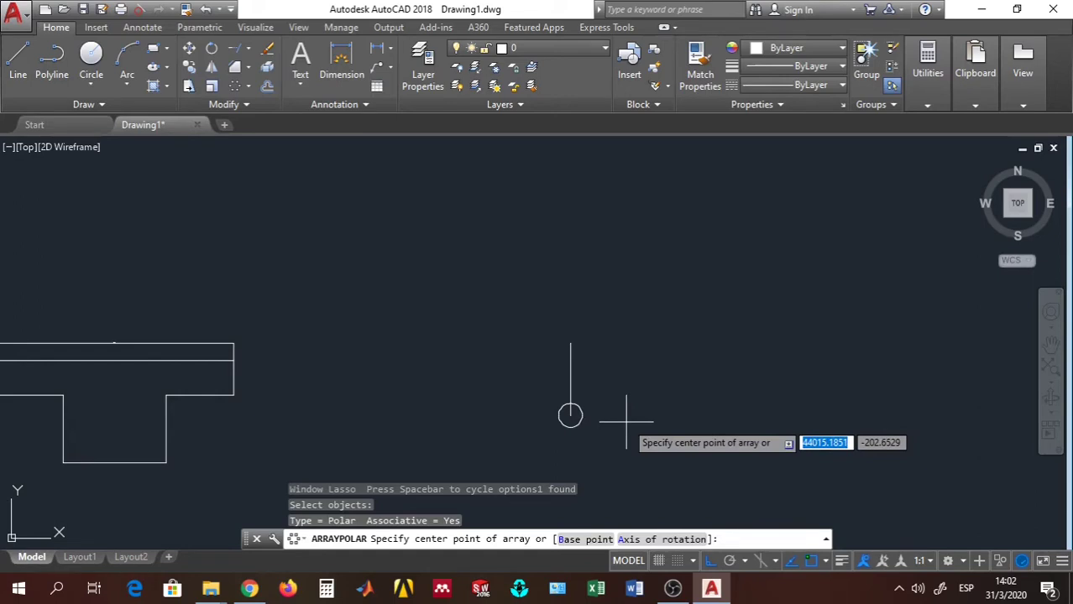
left_click(570, 344)
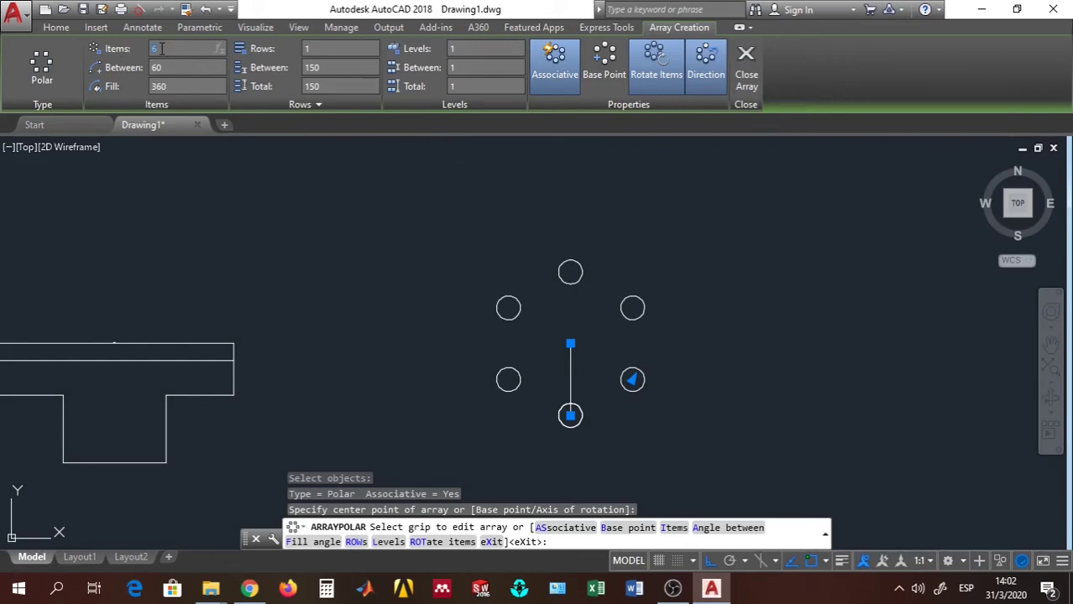
type("8")
key("Return")
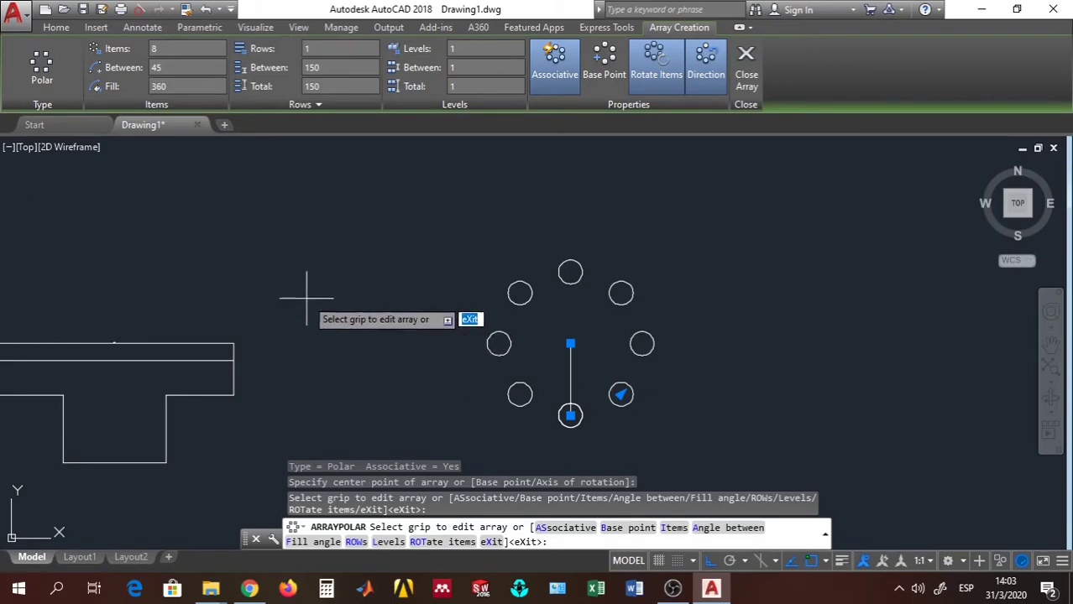
key("Return")
scroll(486, 326, "down", 4)
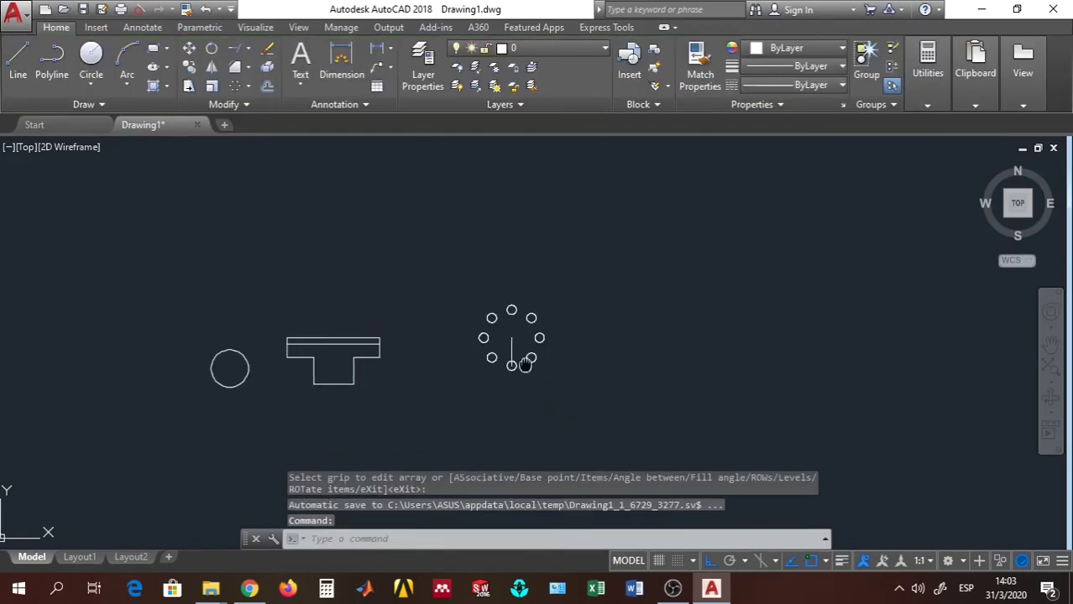
middle_click_drag(524, 364, 286, 369)
left_click(91, 59)
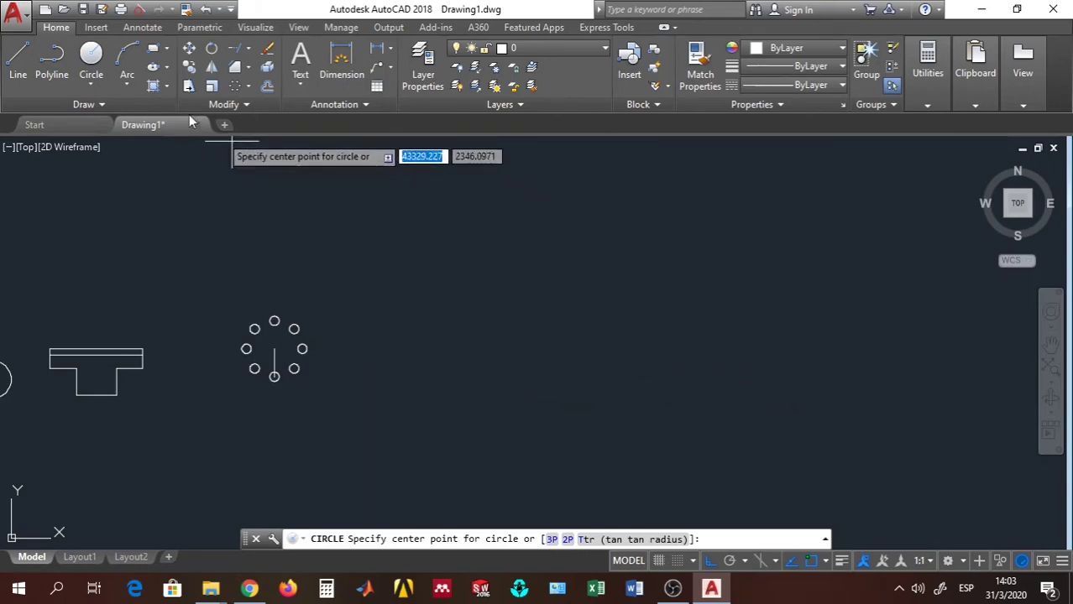
left_click(90, 58)
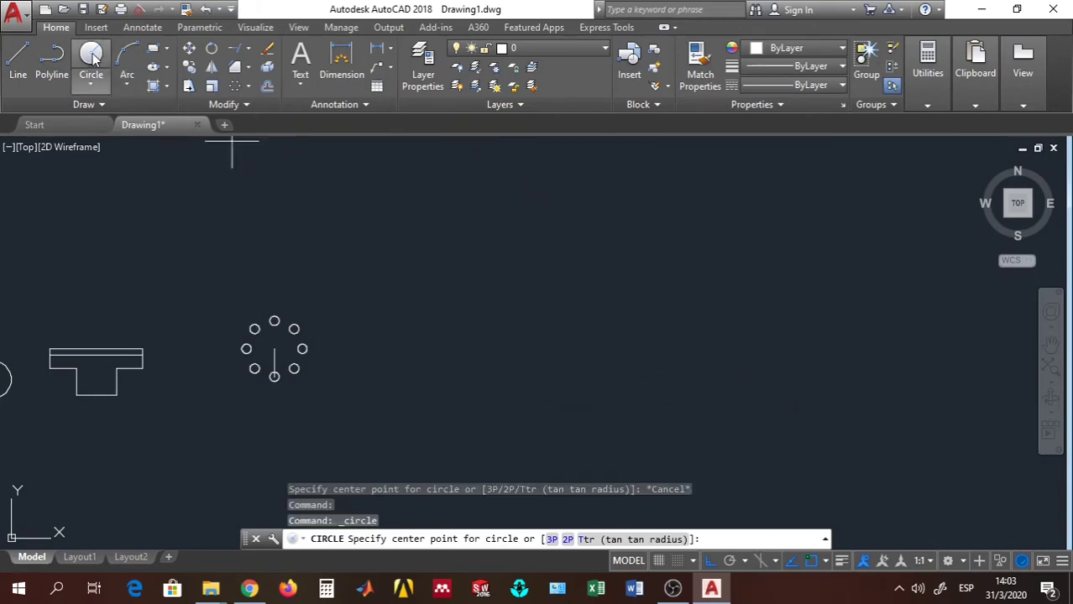
left_click(519, 383)
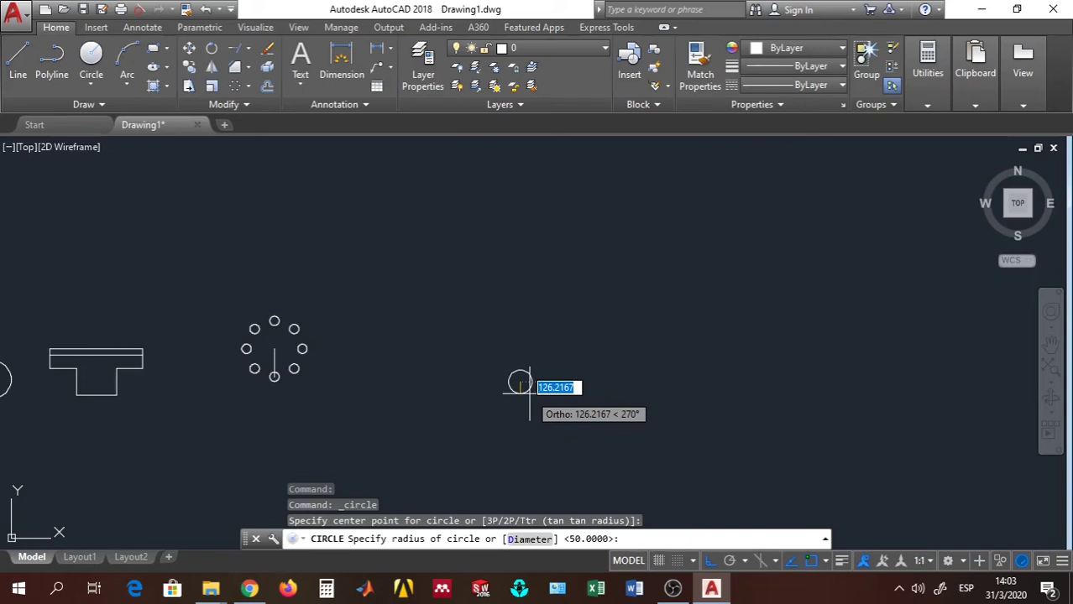
key("Escape")
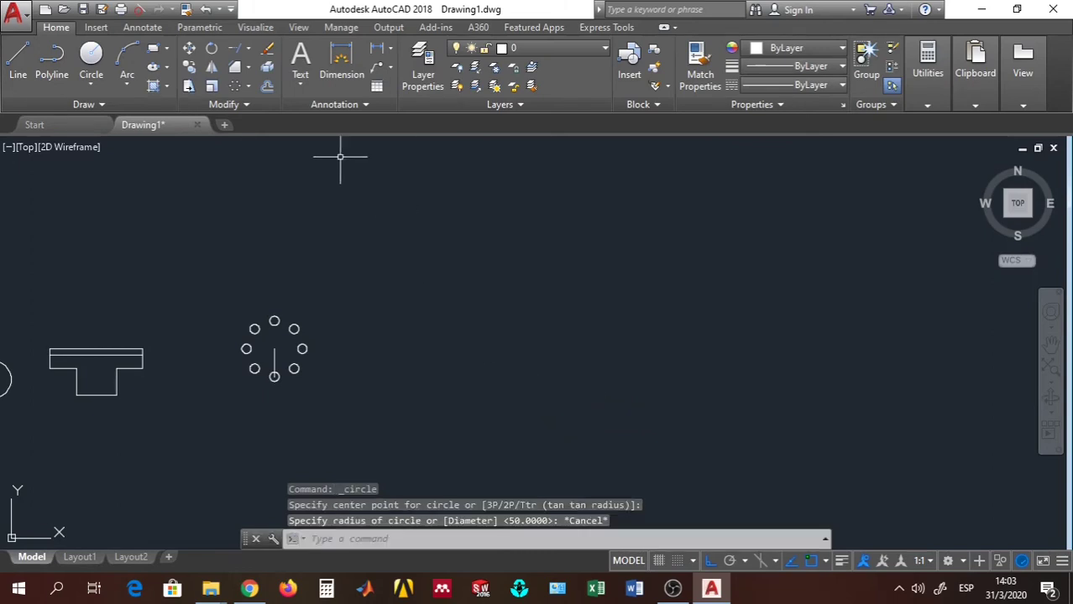
Step: Draw a small square with the Rectangle tool in the empty space to the right of the circular array
left_click(160, 50)
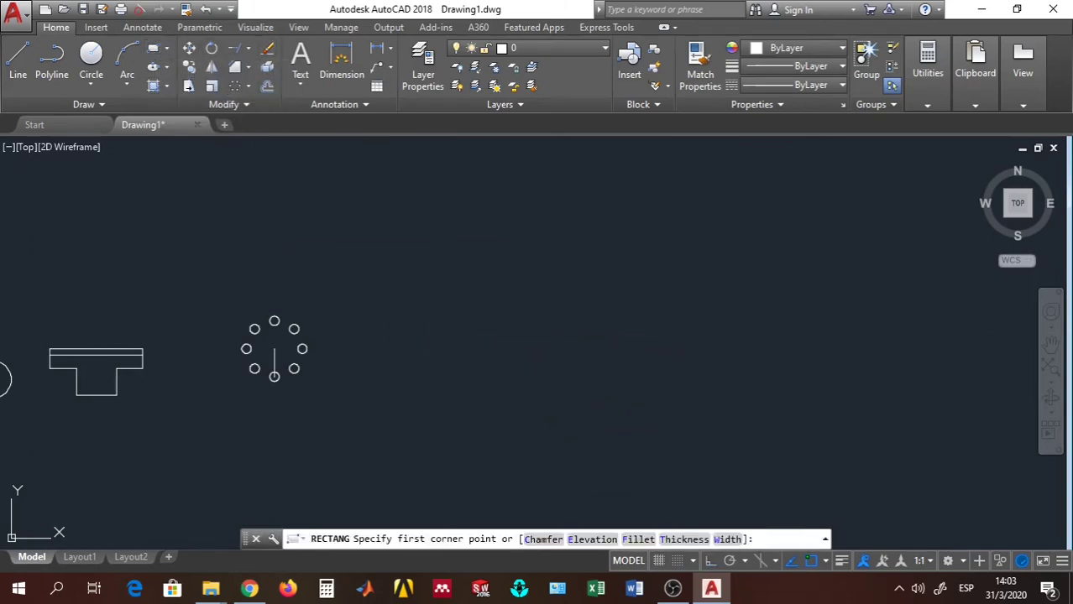
left_click(473, 356)
key("Escape")
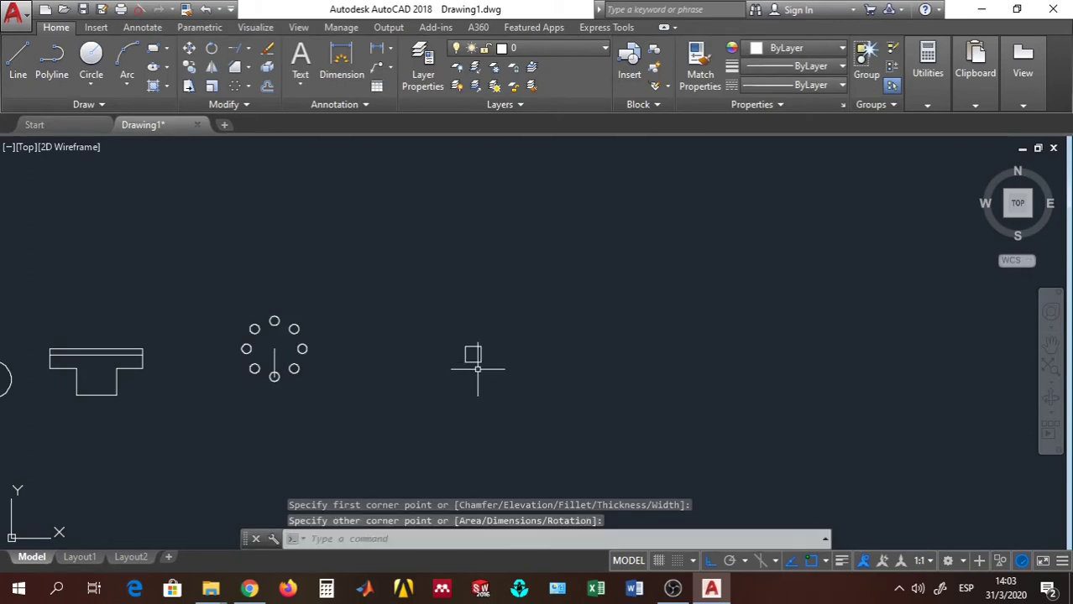
Step: Create a rectangular array from the small square
scroll(478, 369, "up", 5)
middle_click_drag(486, 350, 596, 313)
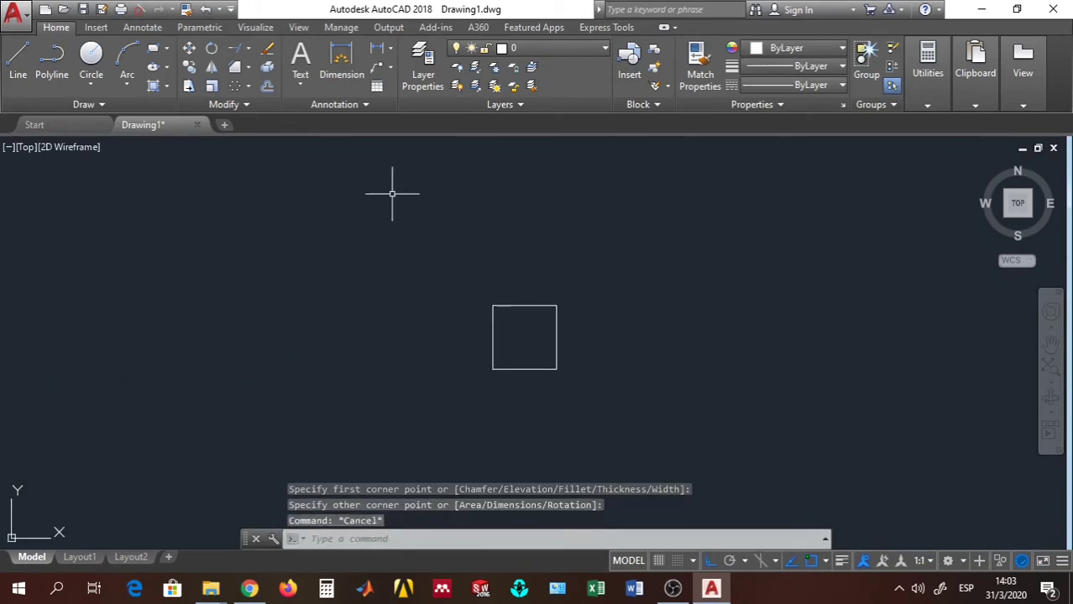
middle_click_drag(480, 293, 472, 302)
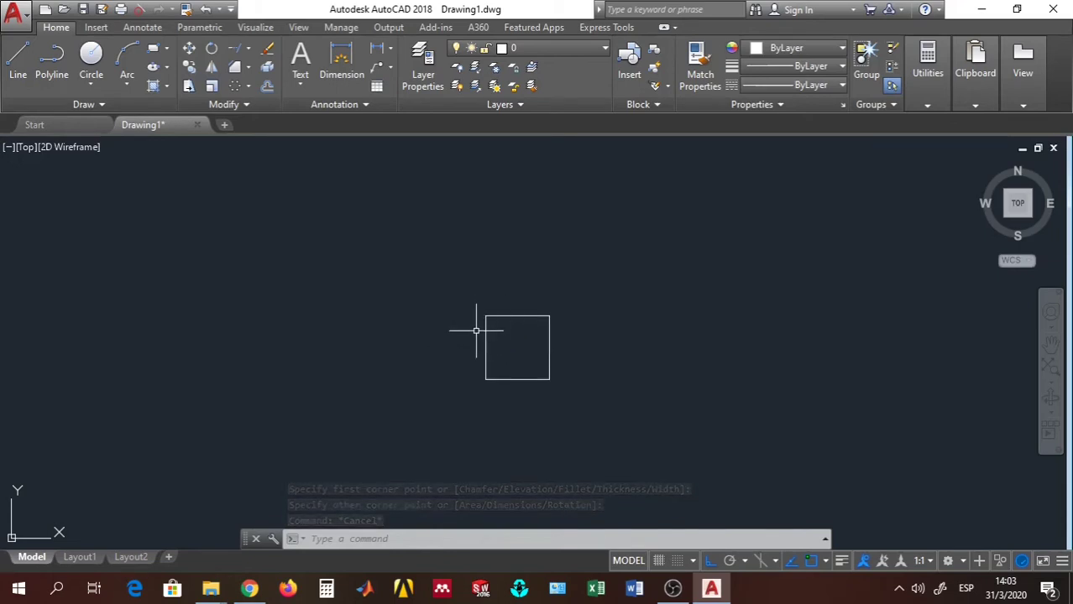
scroll(487, 341, "down", 2)
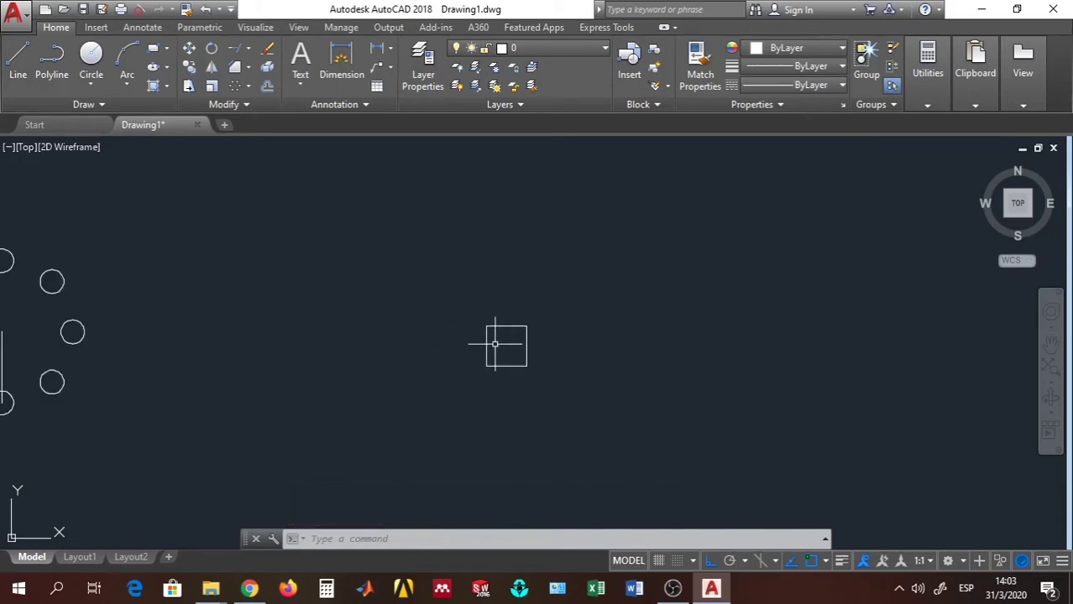
left_click(249, 85)
left_click(285, 110)
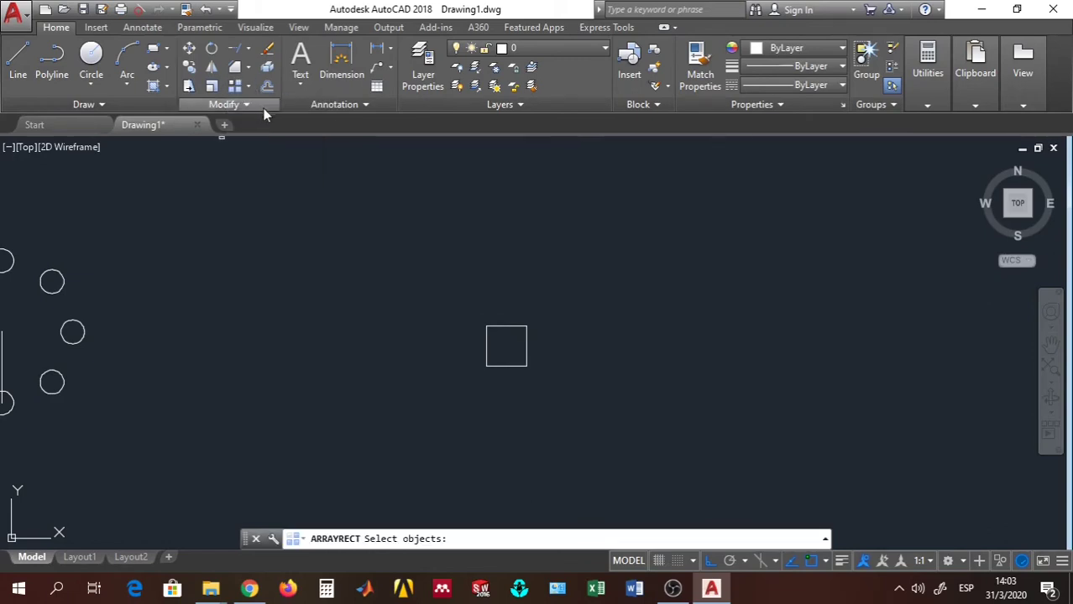
left_click(499, 326)
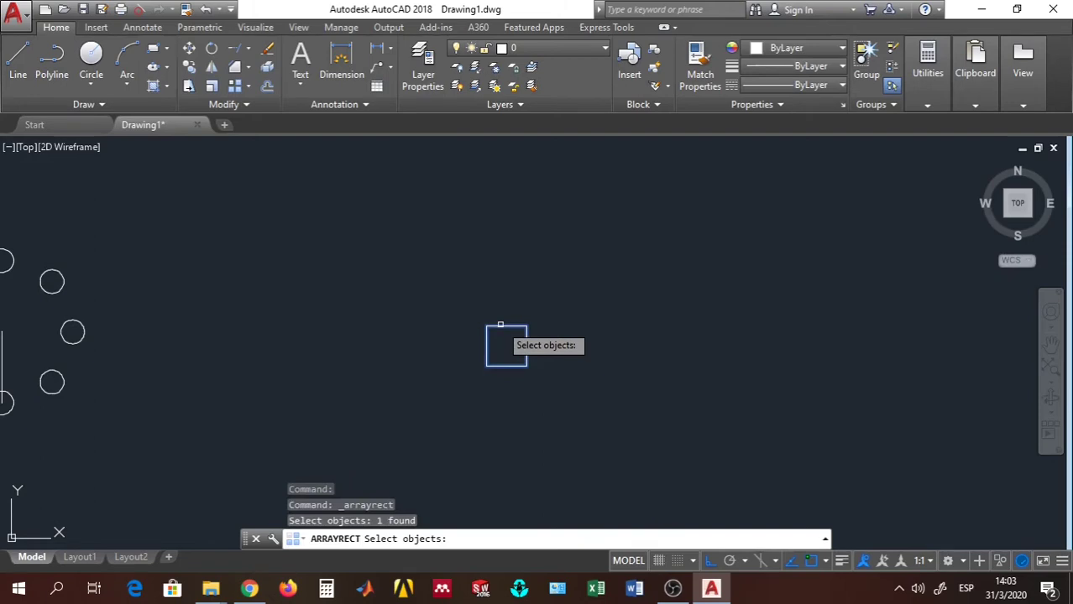
key("Return")
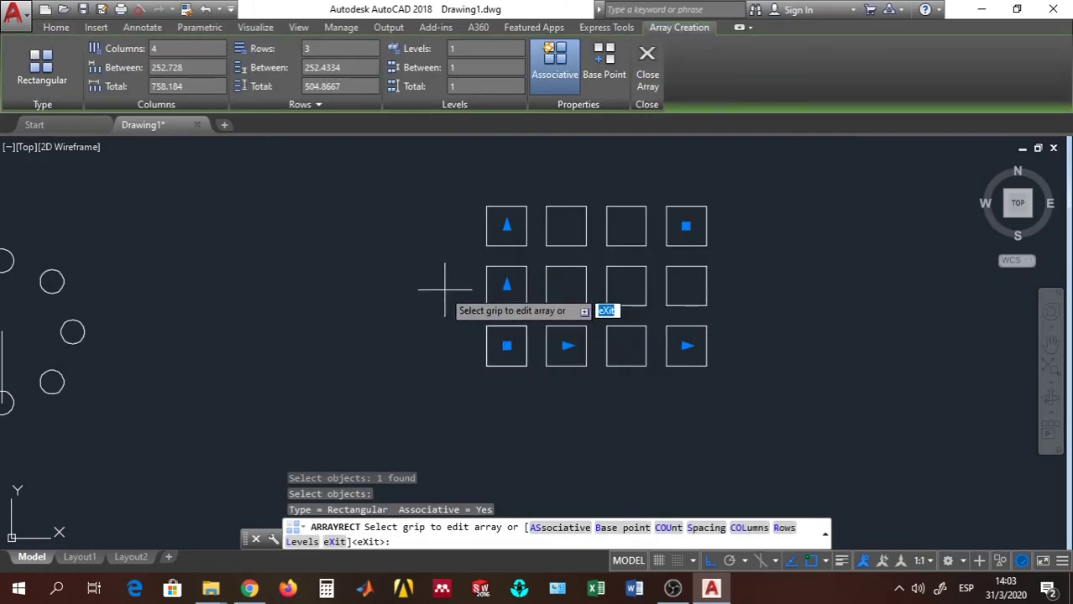
Step: Set the rectangular array of squares to 10 columns and 10 rows, and finish the array
middle_click_drag(403, 292, 451, 335)
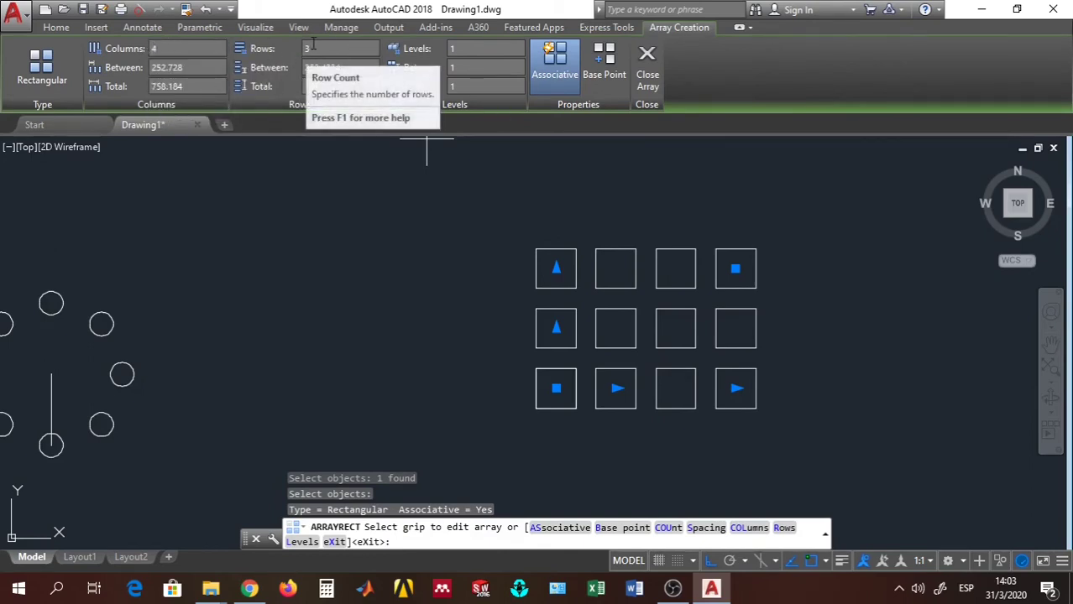
left_click(171, 48)
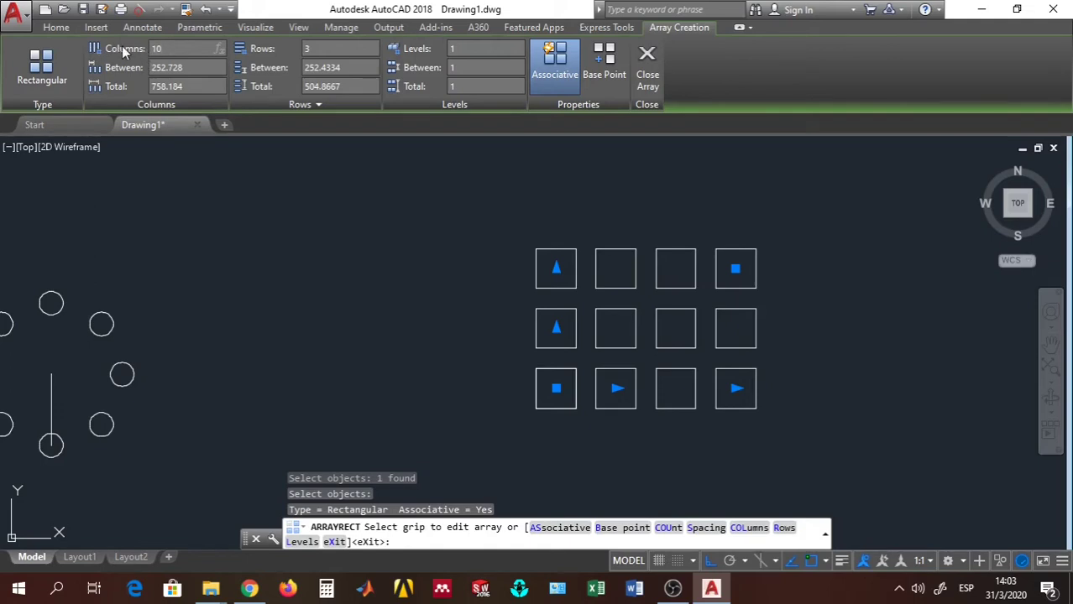
key("Return")
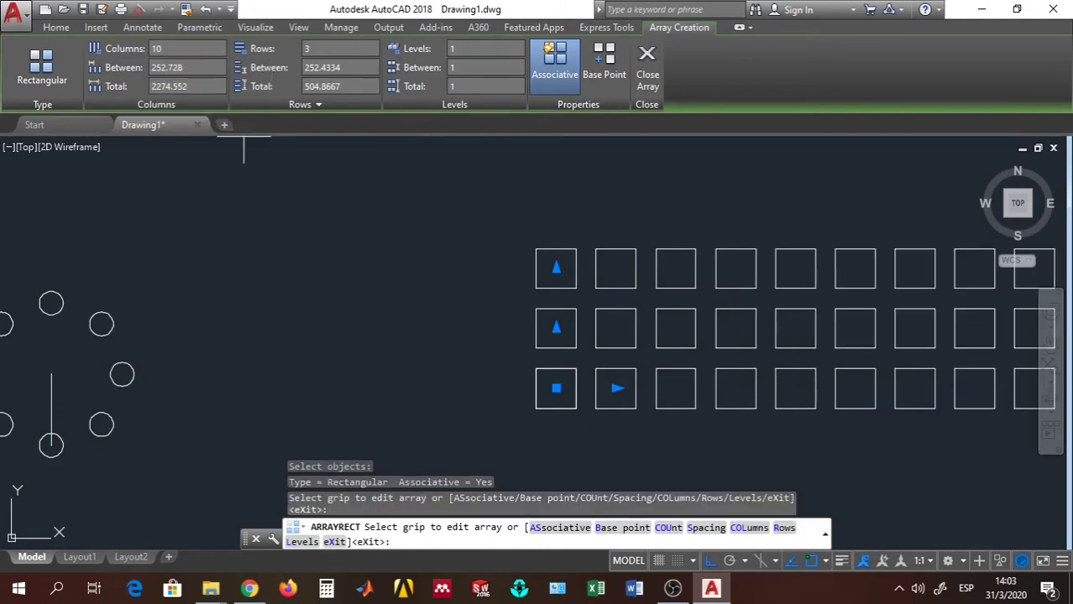
scroll(389, 212, "down", 2)
middle_click_drag(389, 212, 332, 253)
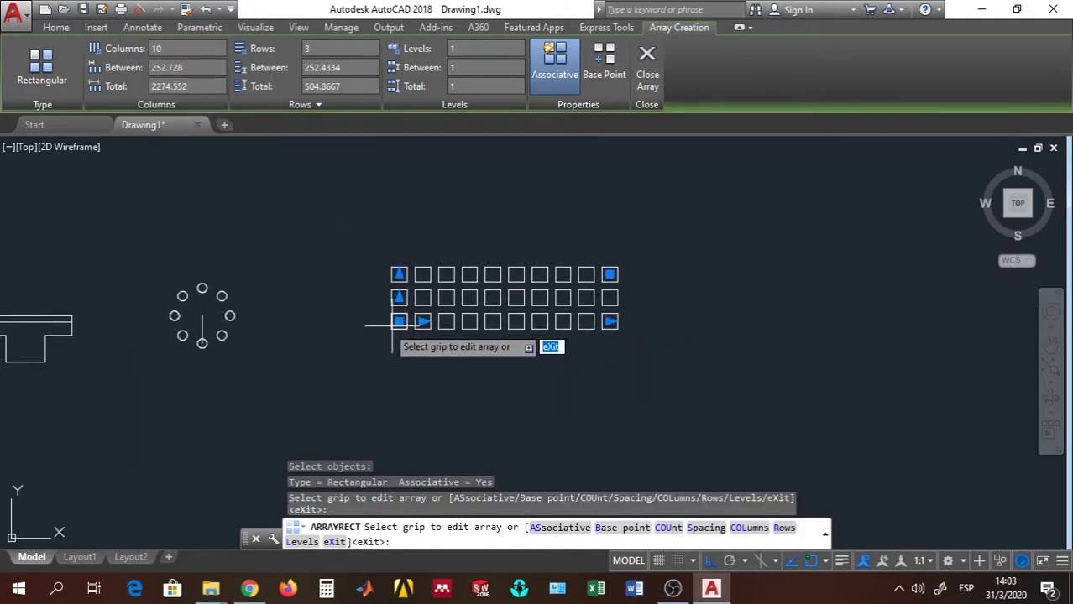
scroll(406, 330, "up", 2)
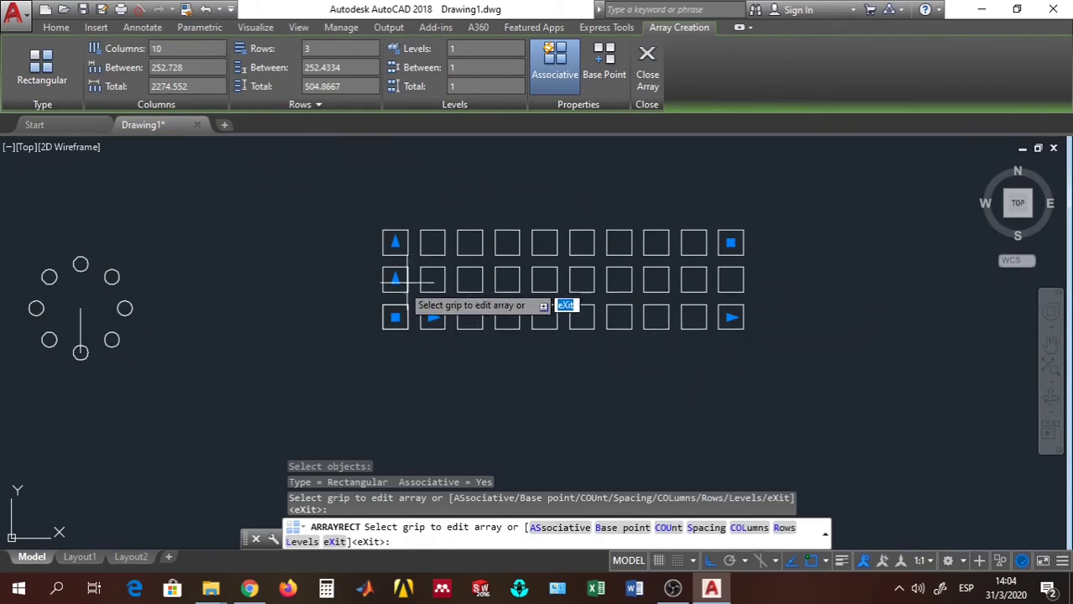
middle_click_drag(198, 225, 214, 283)
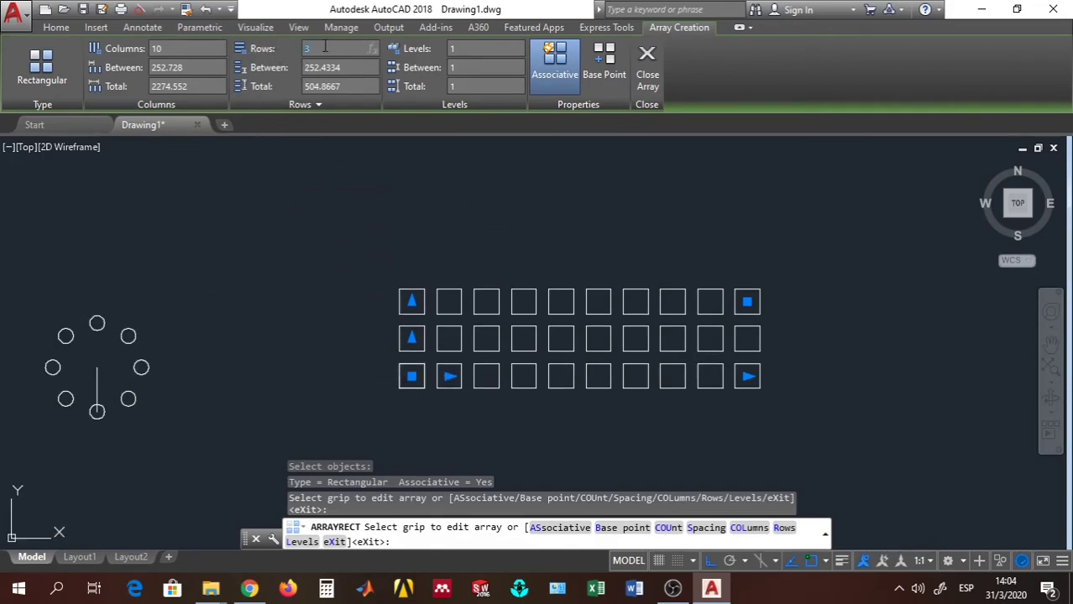
key("Return")
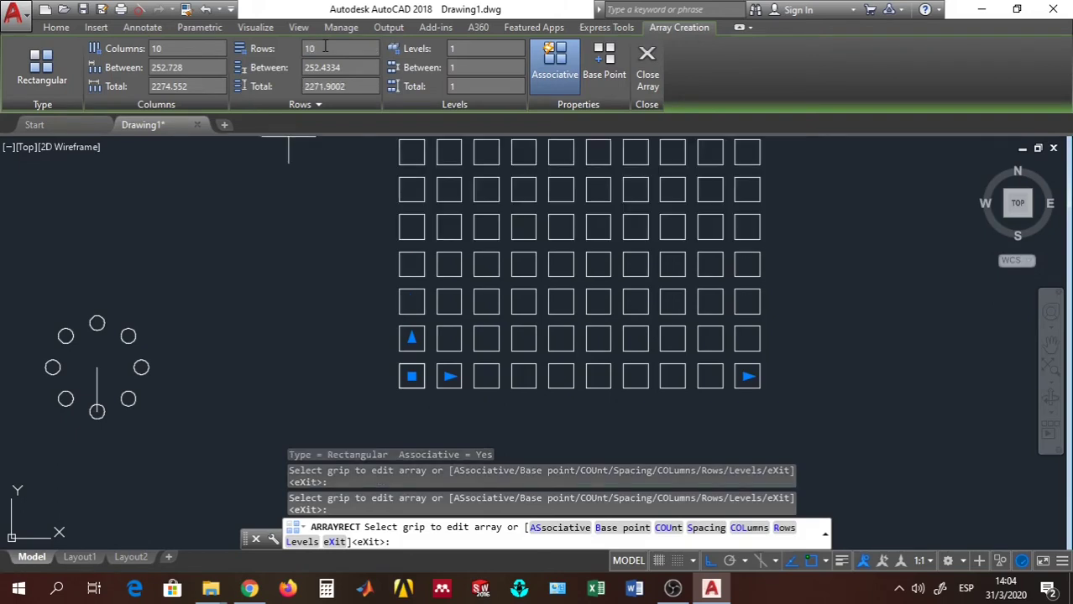
scroll(776, 311, "down", 4)
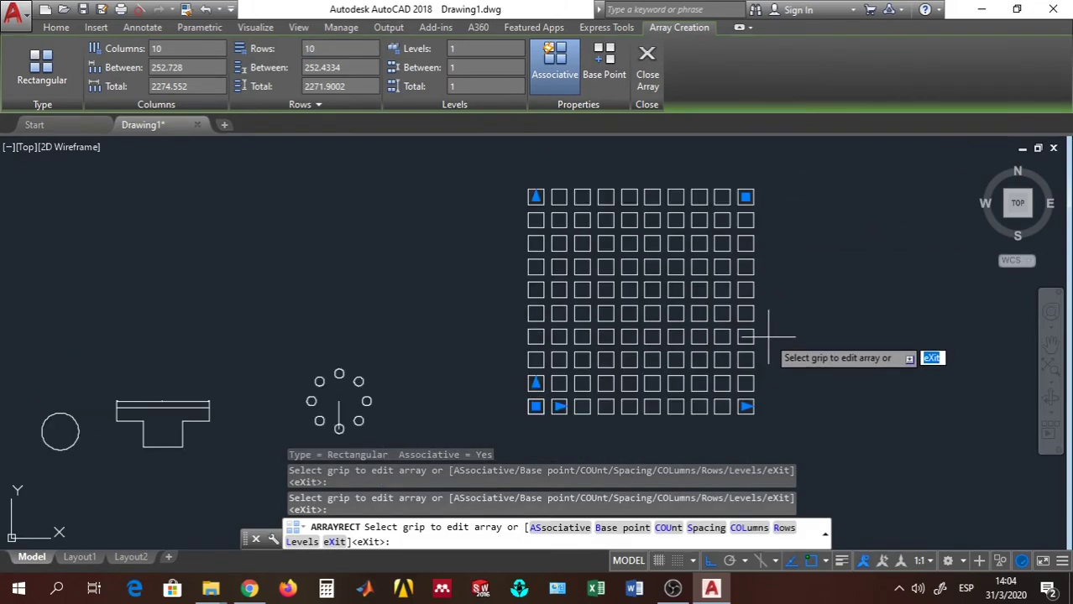
key("Return")
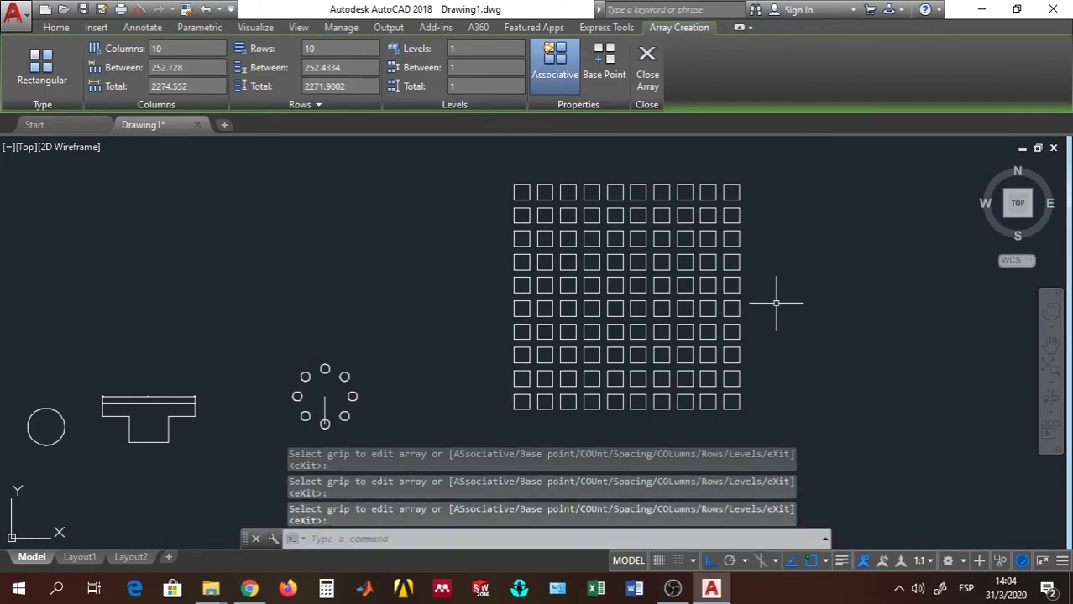
Step: Draw an open stepped polyline of five perpendicular segments right of the square array, ending in a leftward segment about 596 long
mouse_move(430, 261)
middle_mouse_down()
mouse_move(182, 271)
mouse_move(104, 230)
middle_mouse_up()
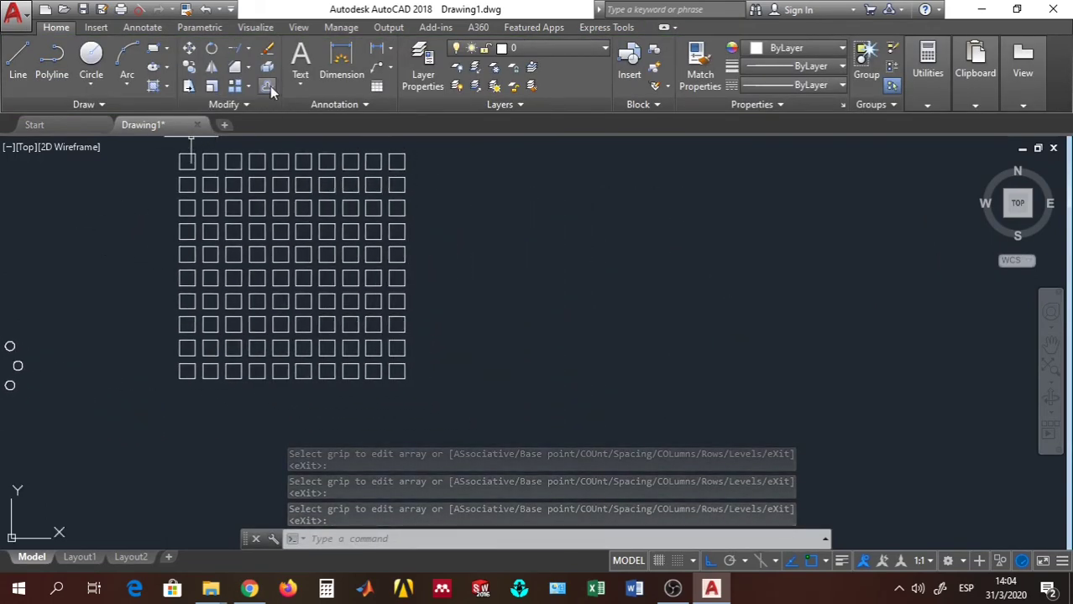
left_click(50, 61)
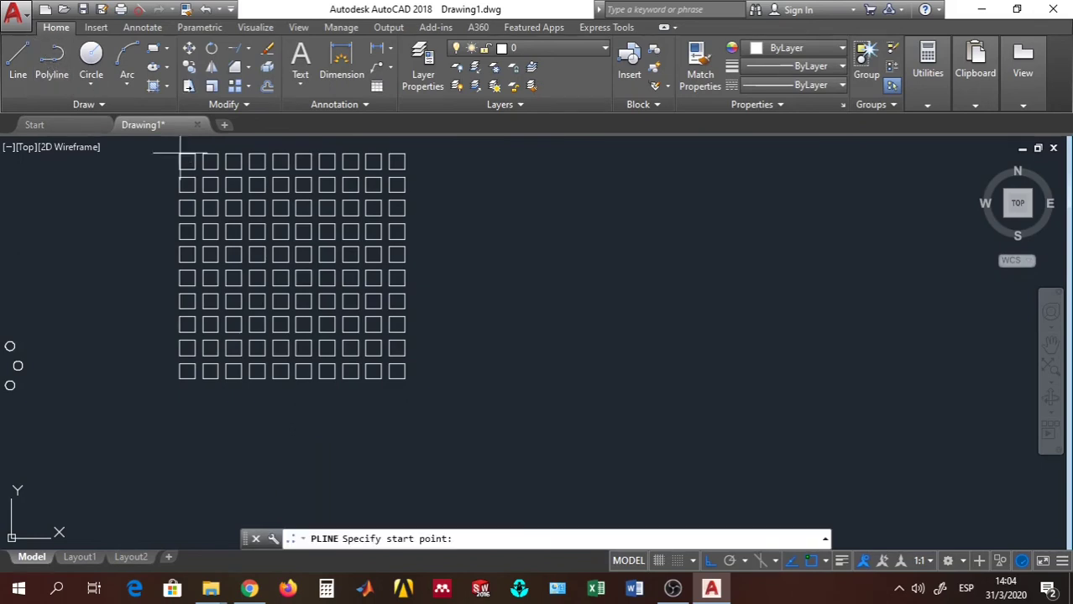
left_click(565, 278)
left_click(718, 300)
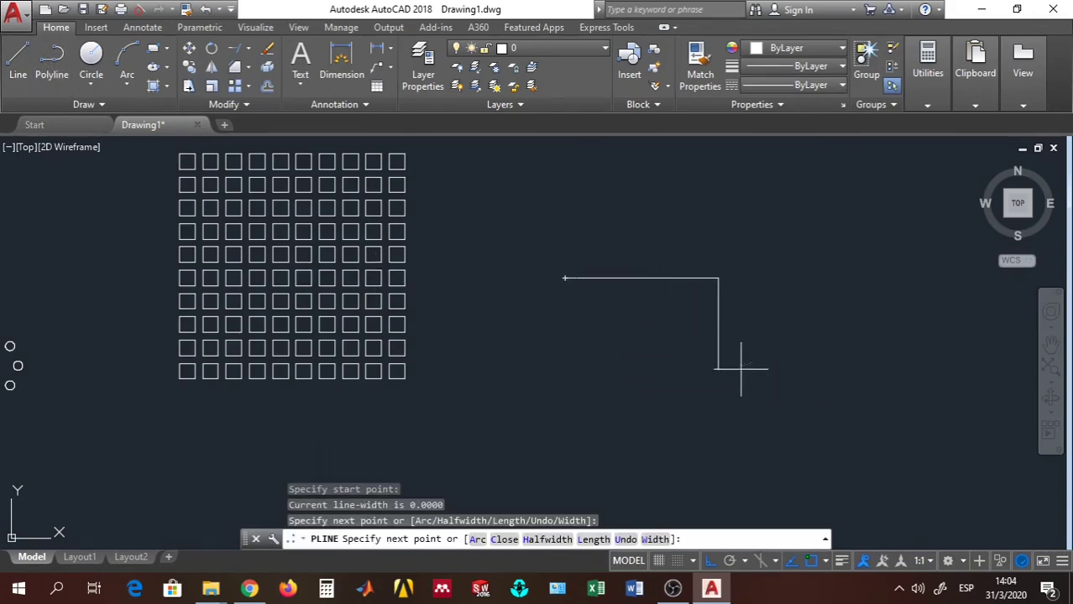
left_click(738, 370)
left_click(814, 374)
left_click(816, 440)
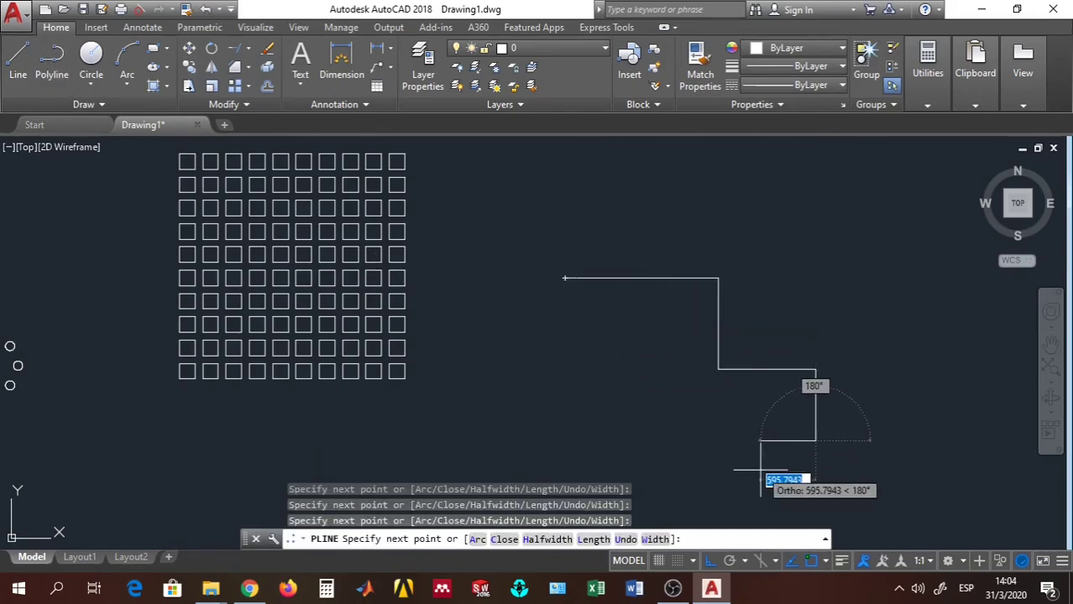
left_click(760, 440)
key("Escape")
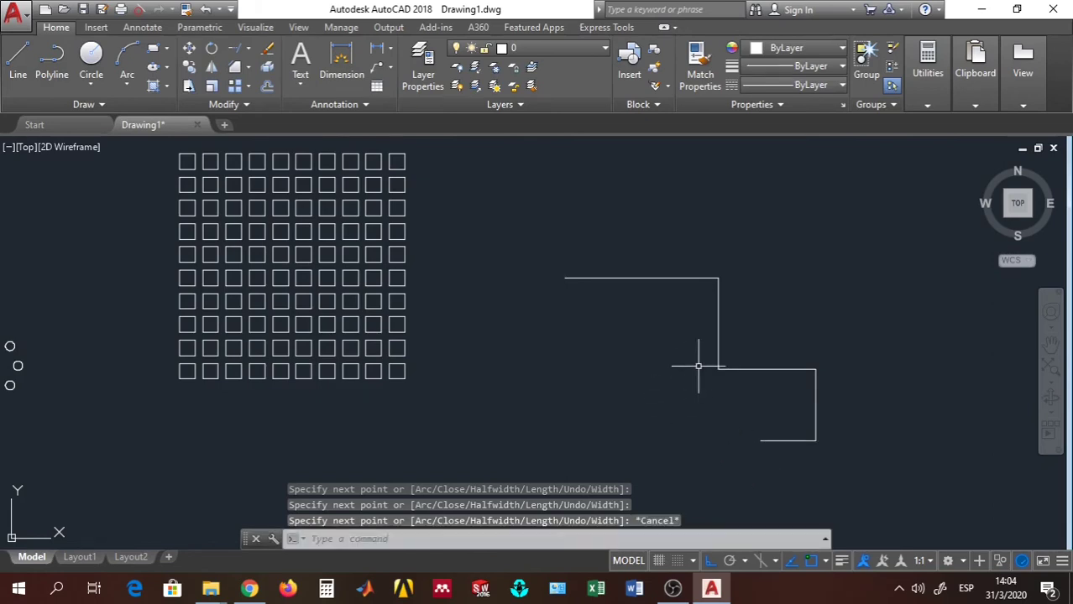
Step: Try to offset the stepped polyline by a distance of 50 toward its upper-right side
middle_click_drag(699, 362, 660, 348)
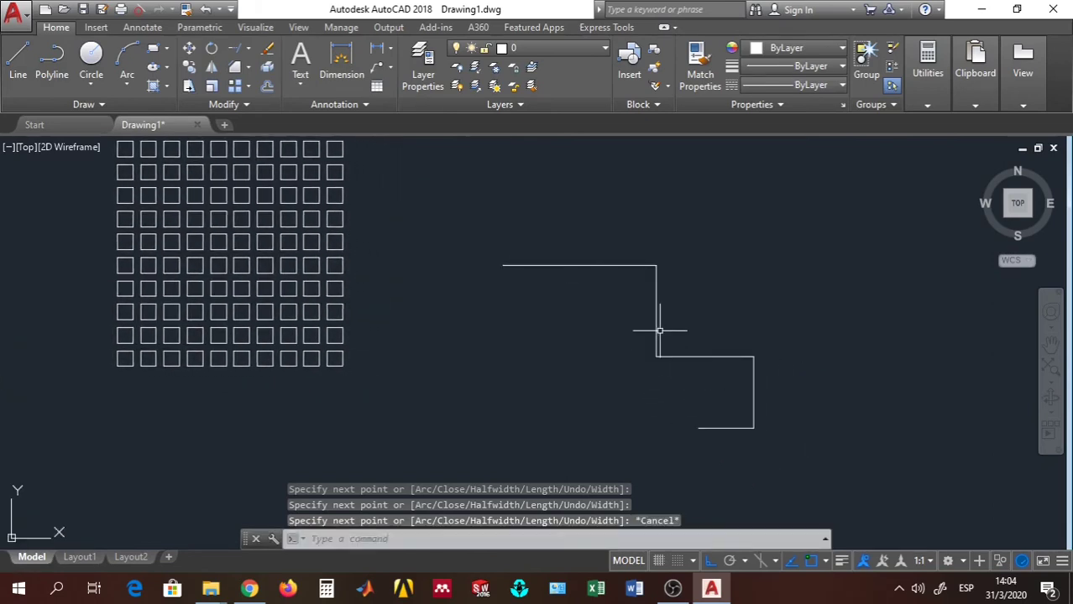
mouse_move(657, 331)
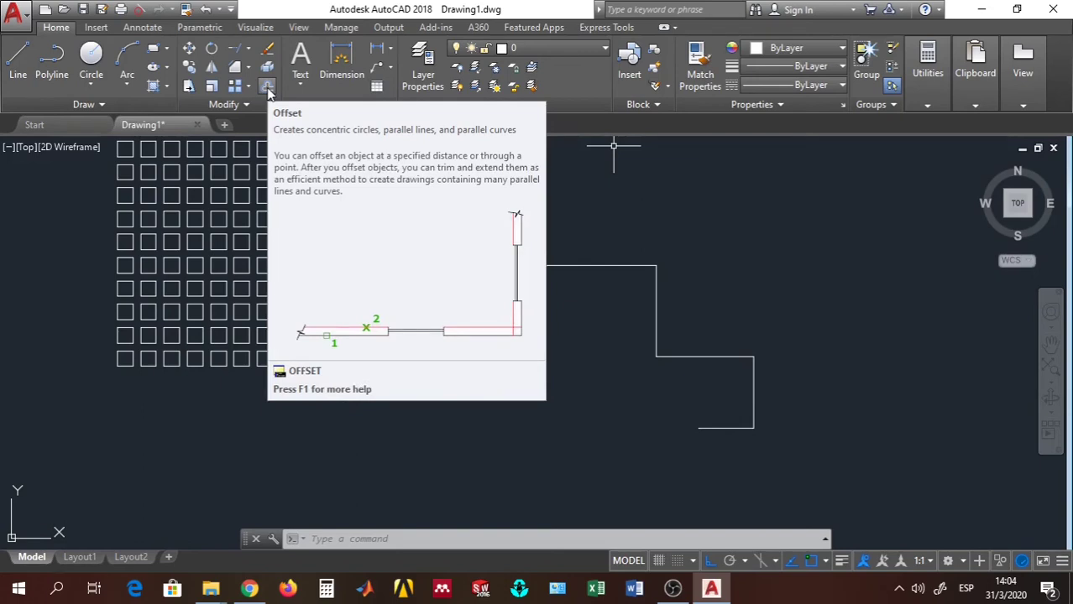
left_click(268, 89)
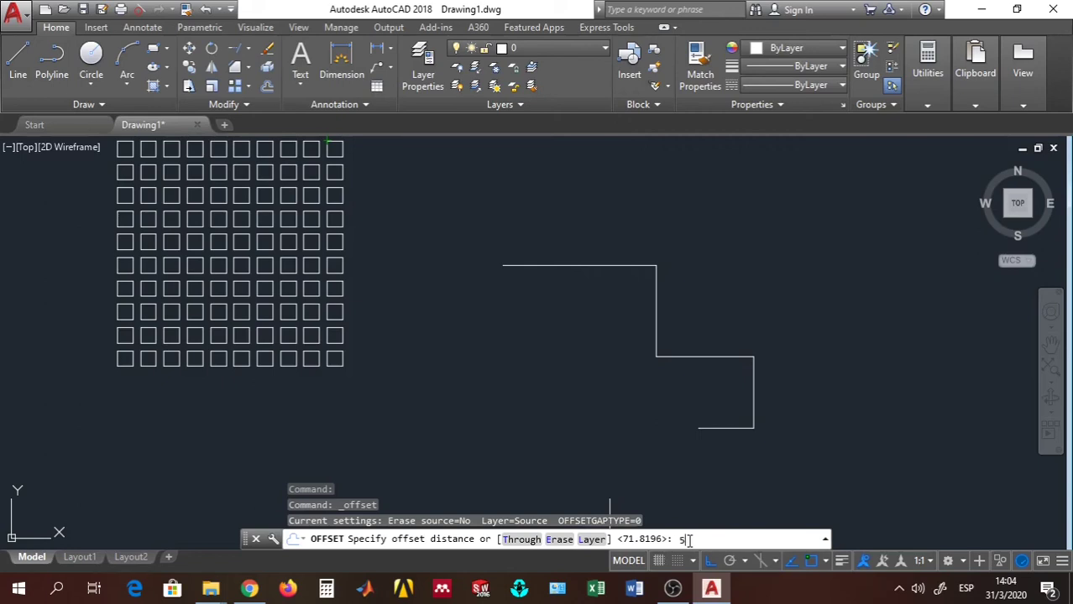
key("Return")
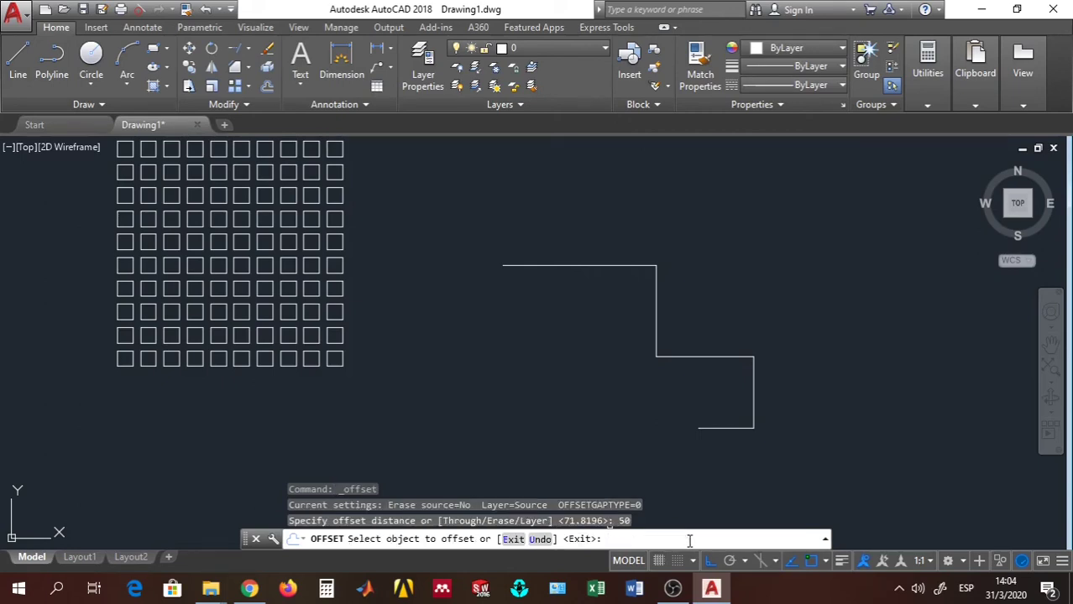
left_click(658, 300)
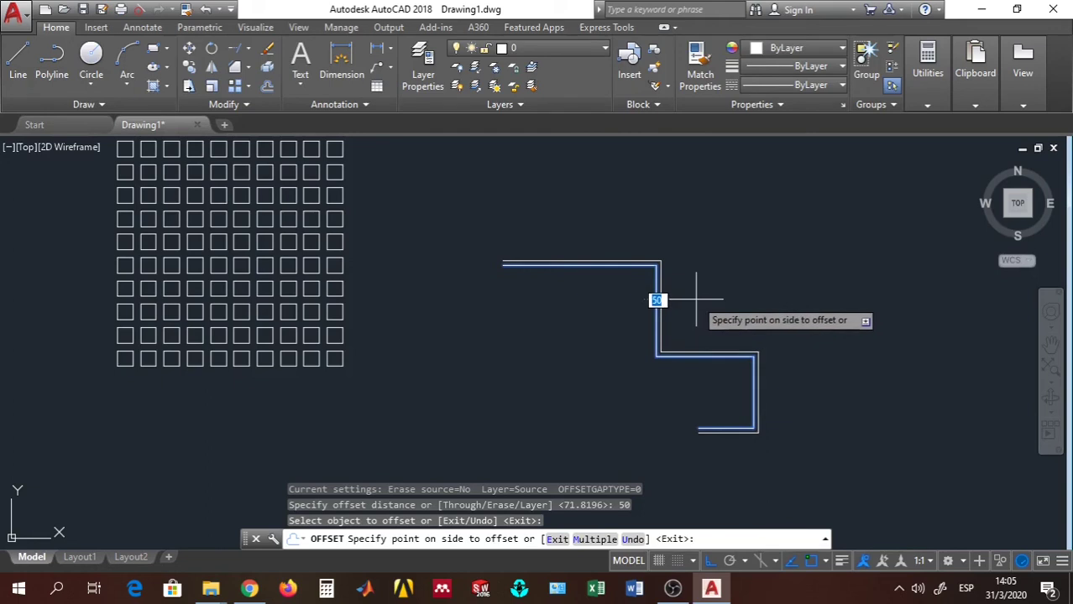
scroll(695, 297, "up", 3)
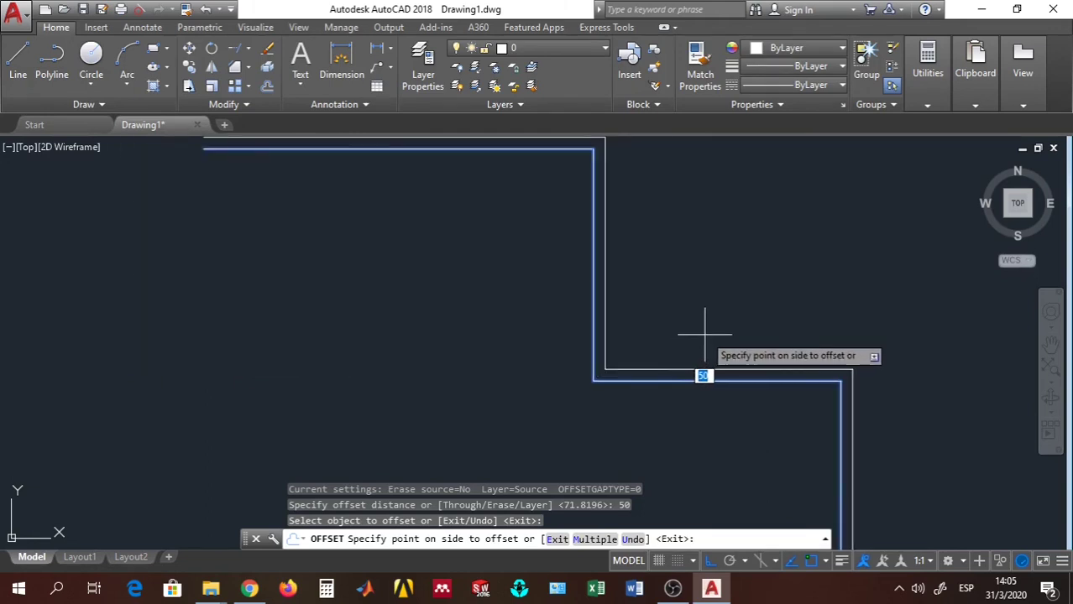
key("Return")
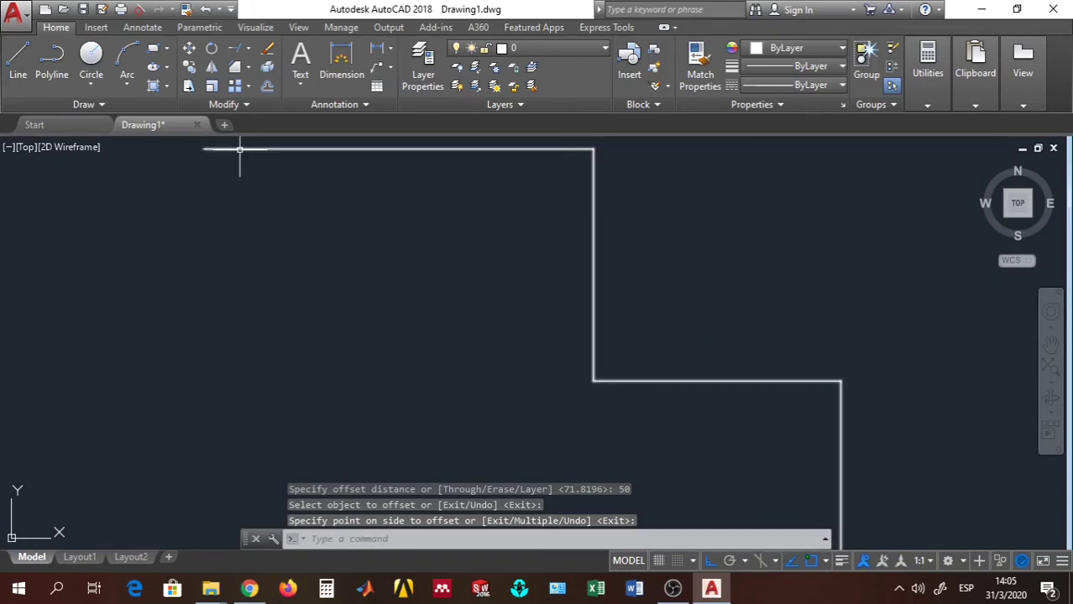
Step: Offset the stepped polyline by a distance of 100 toward its upper-right, outer side
left_click(267, 87)
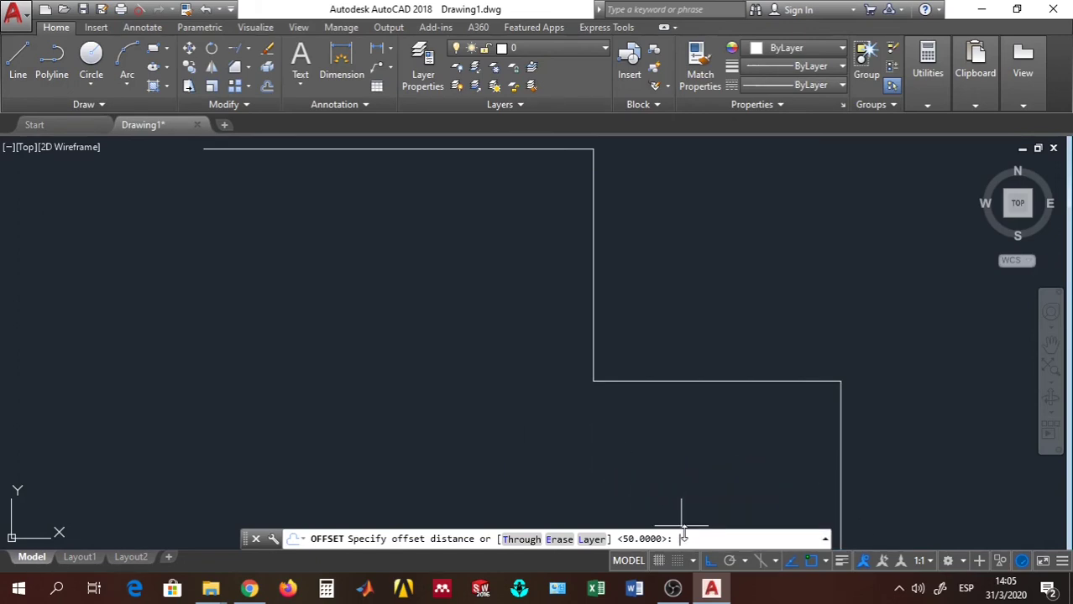
type("100")
key("Return")
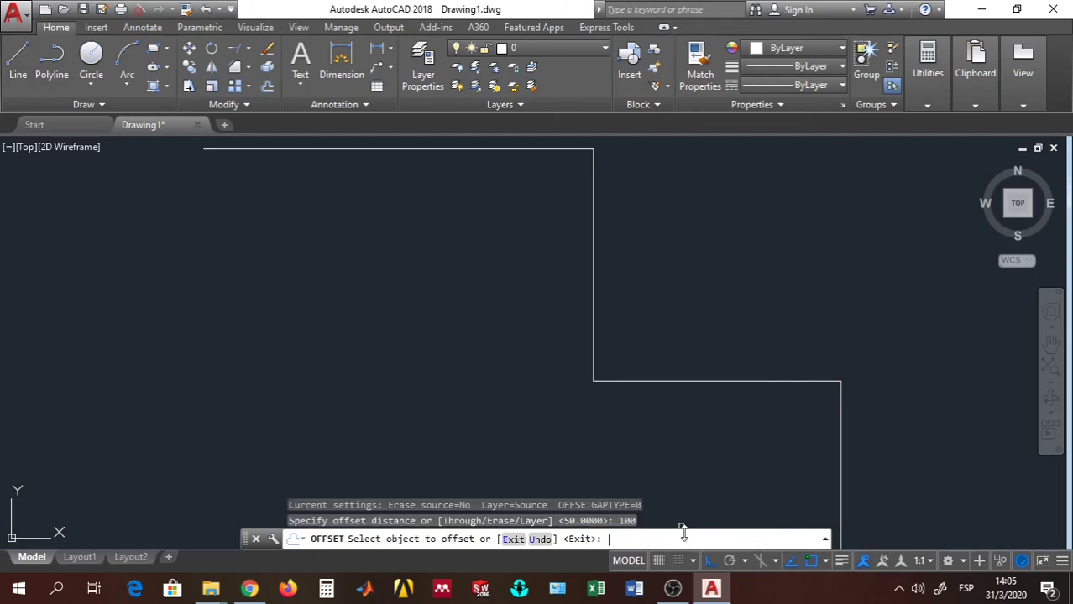
left_click(714, 381)
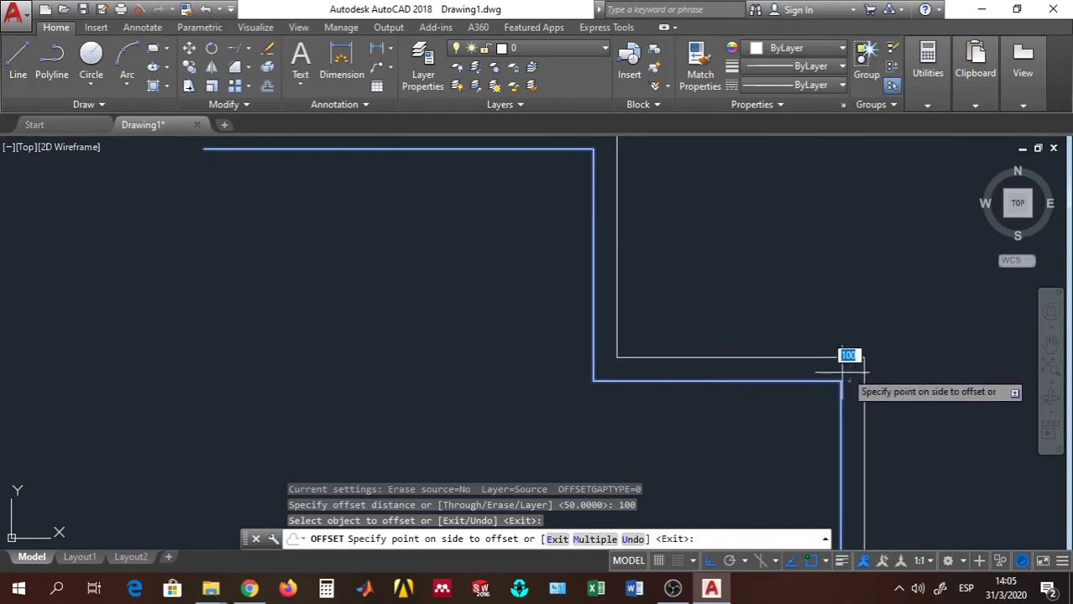
scroll(842, 372, "down", 4)
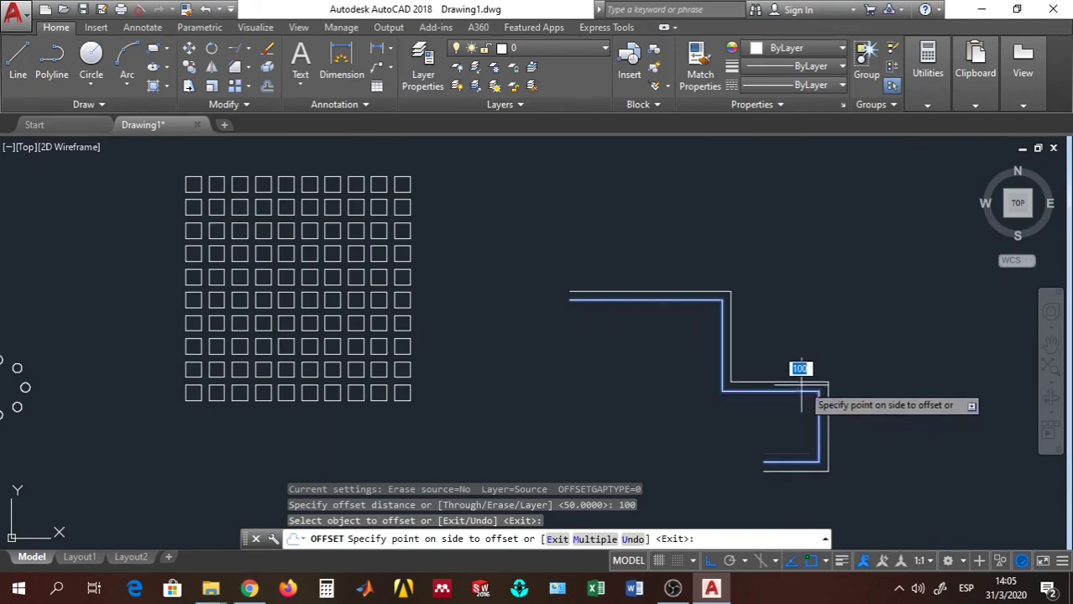
scroll(826, 382, "up", 2)
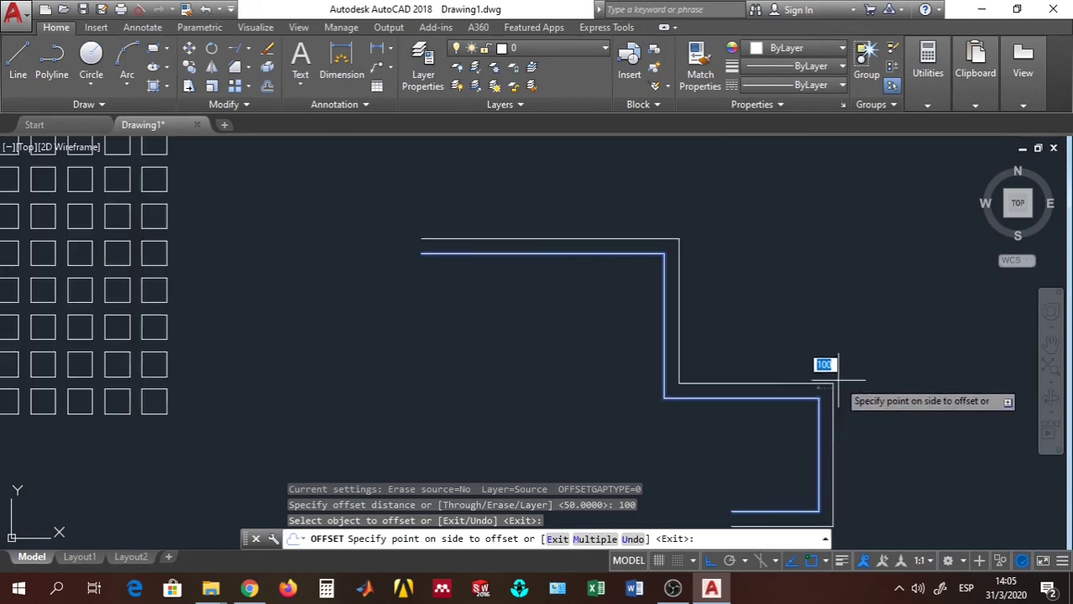
left_click(836, 383)
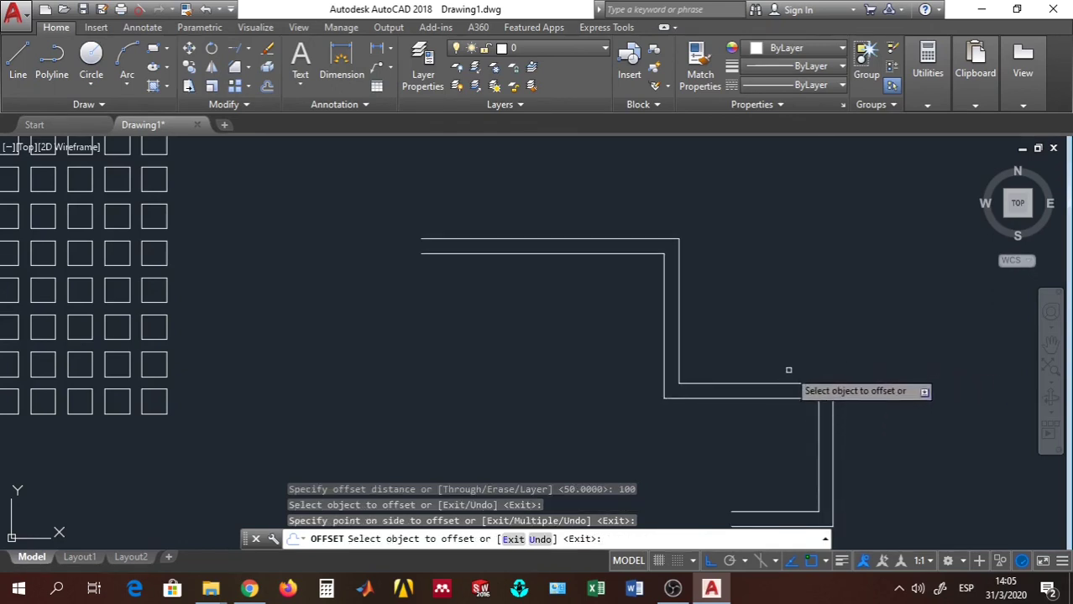
Step: Offset the original stepped polyline inward by 100, repeating from each newest copy to make four inner copies, and end the command
middle_click_drag(789, 371, 786, 281)
left_click(783, 308)
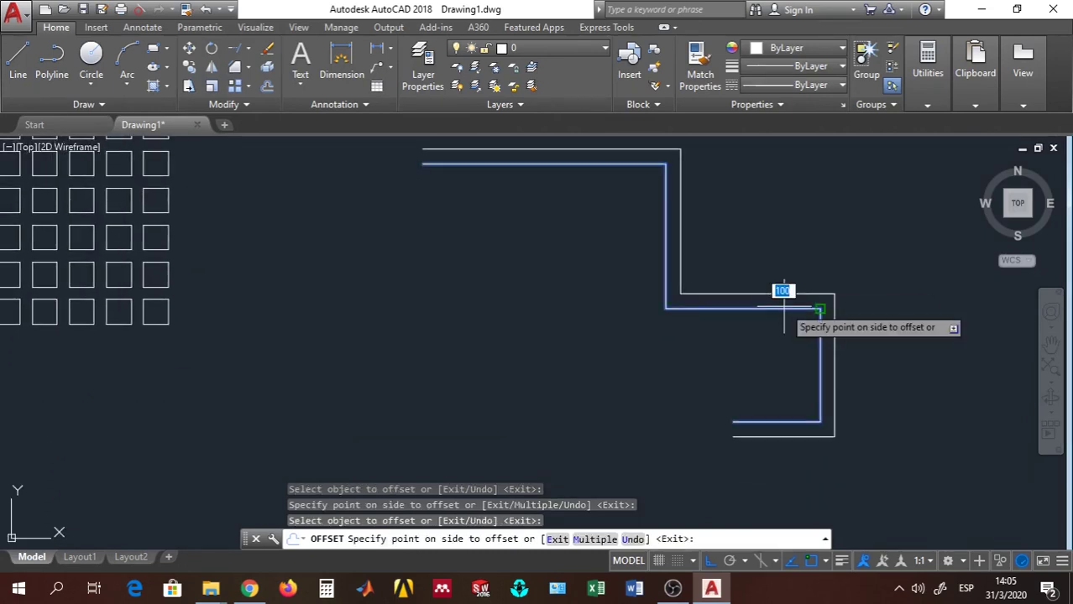
left_click(738, 343)
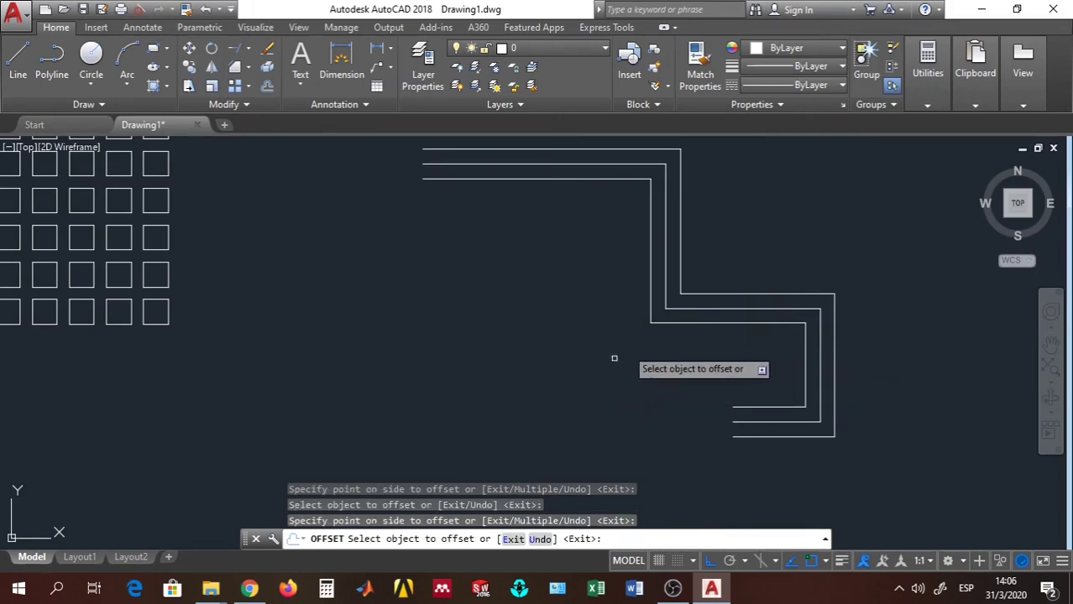
left_click(721, 323)
left_click(696, 337)
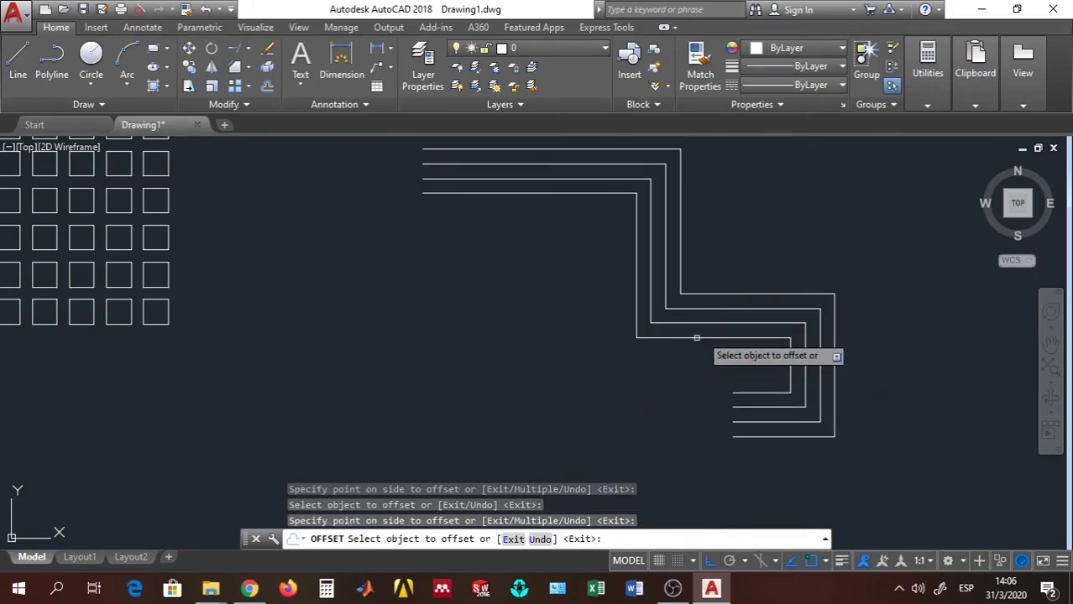
left_click(696, 338)
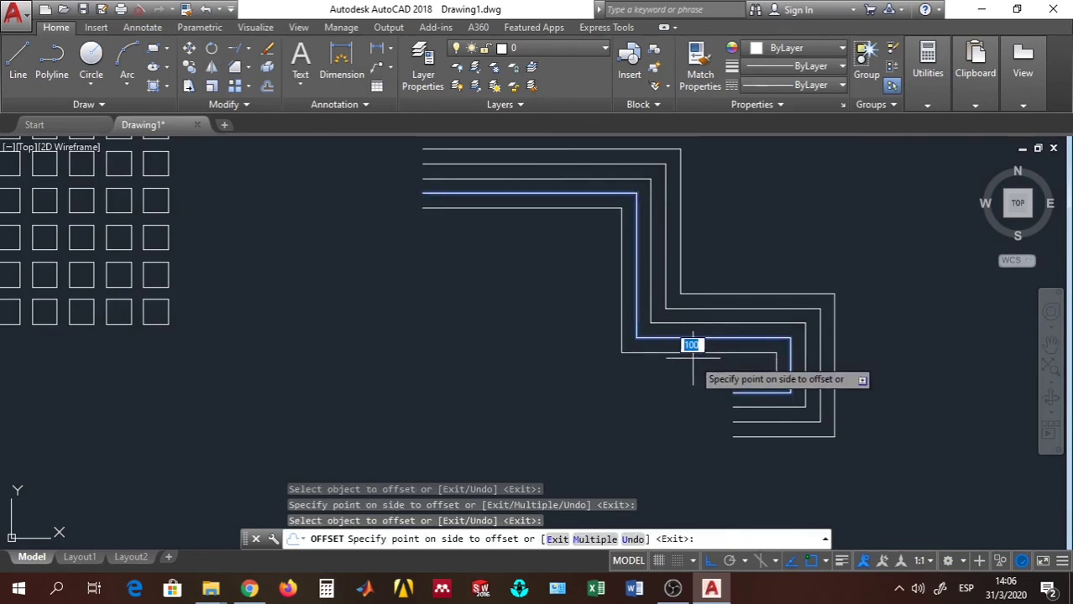
left_click(694, 349)
left_click(685, 357)
left_click(663, 407)
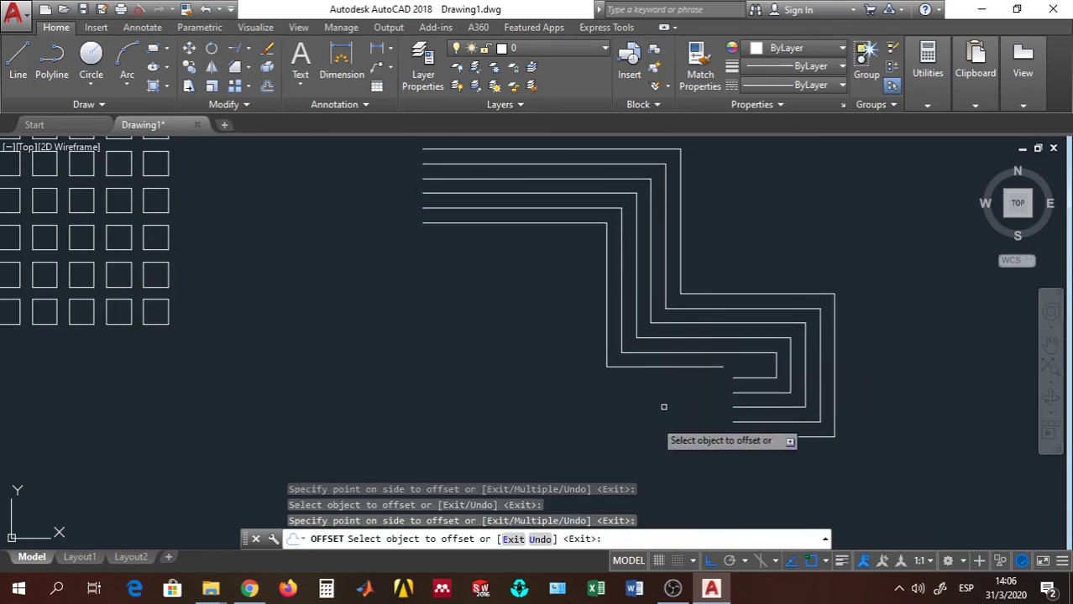
key("Escape")
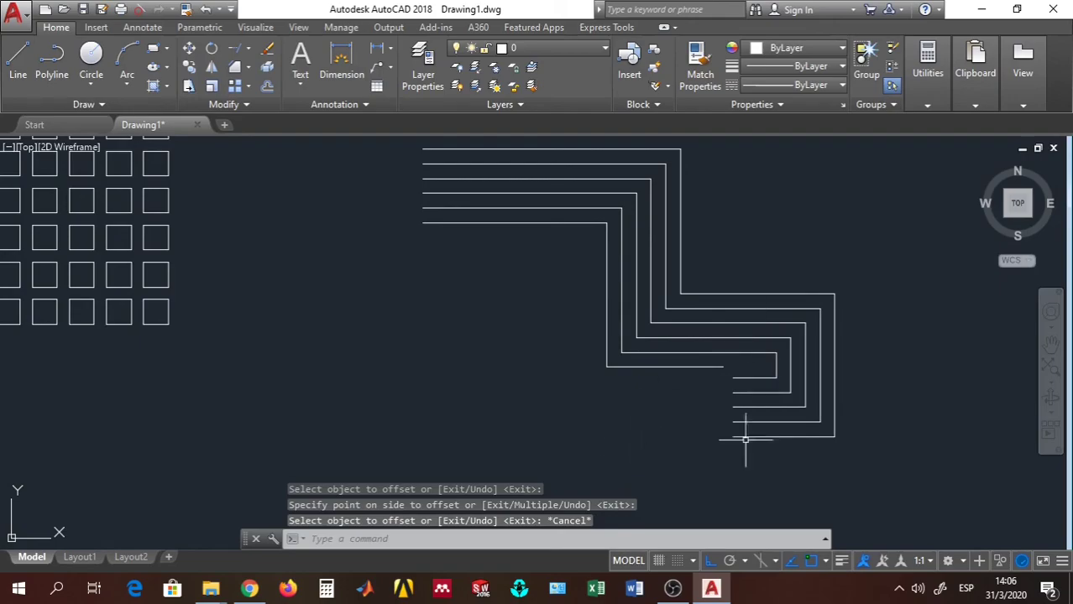